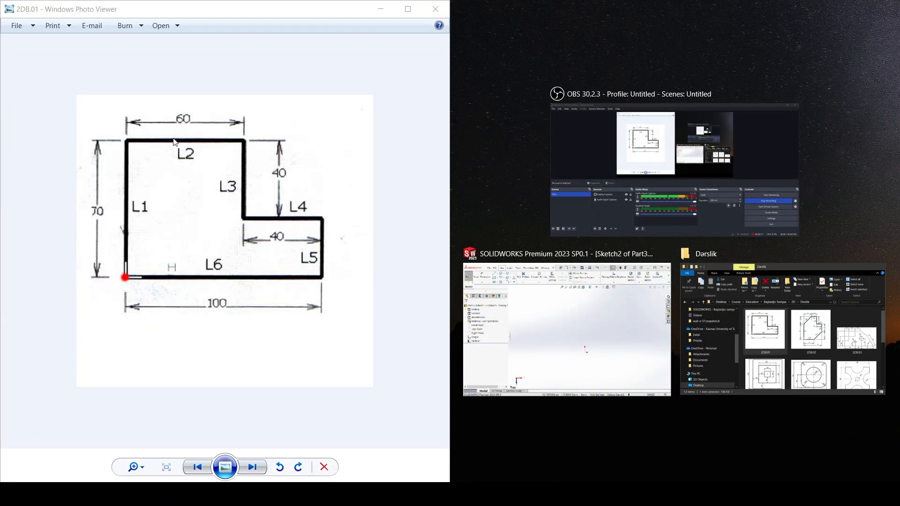
- Switch to SOLIDWORKS beside the 2DB.01 reference drawing and widen its window, narrowing the drawing viewer
click(547, 321)
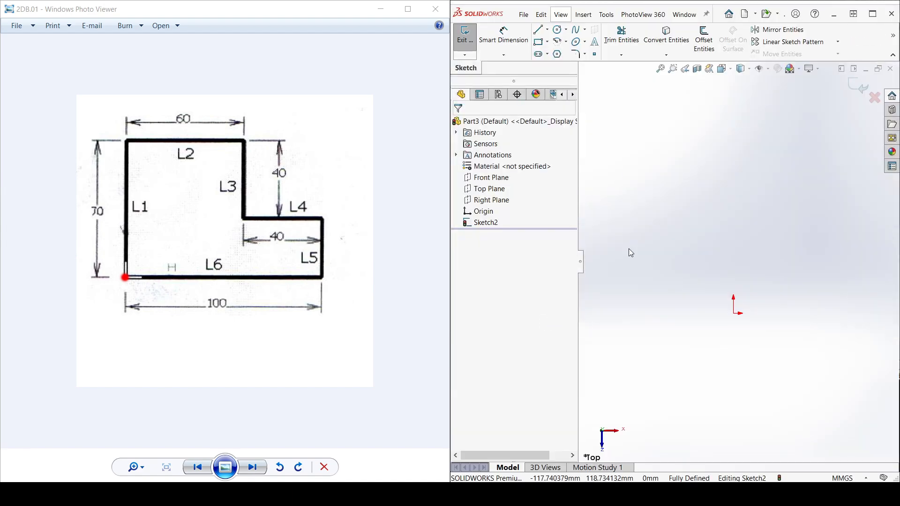
drag(451, 232, 214, 260)
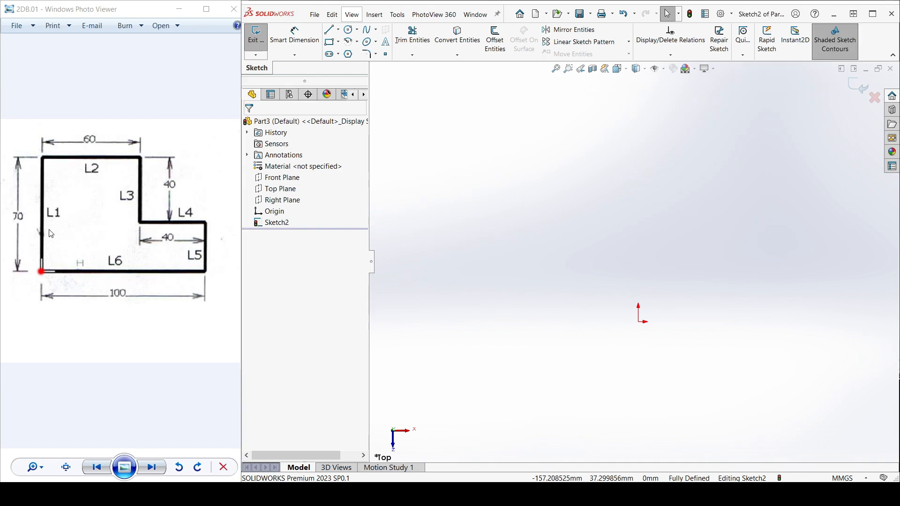
scroll(52, 232, up, 2)
scroll(69, 228, down, 2)
- Exit the empty open sketch and start a new sketch on the Top Plane
click(861, 94)
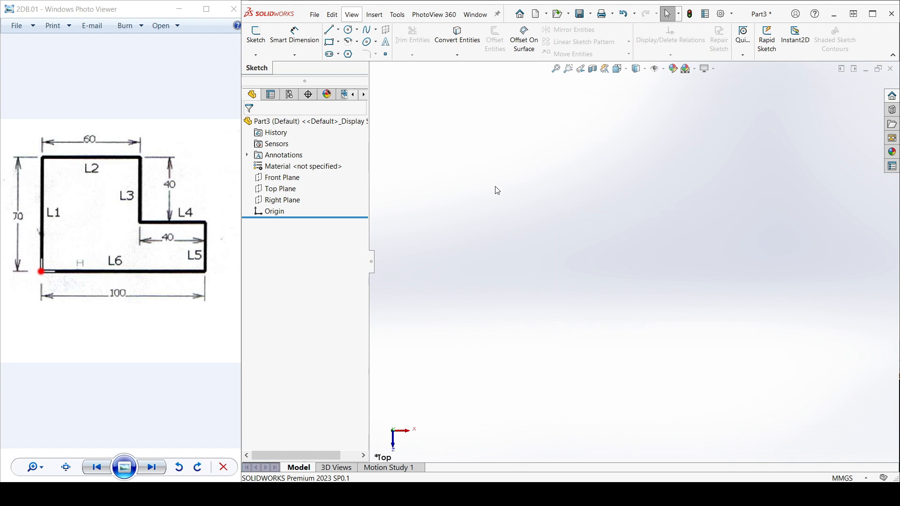
click(281, 190)
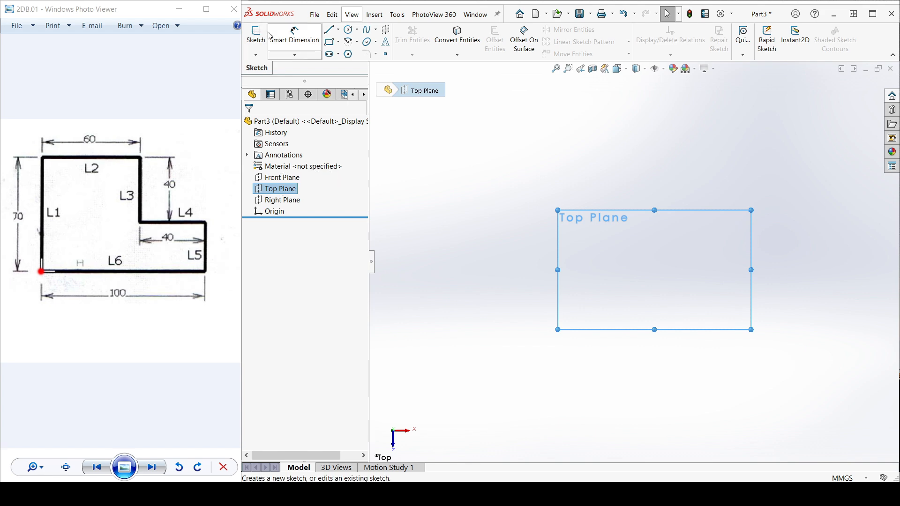
click(482, 191)
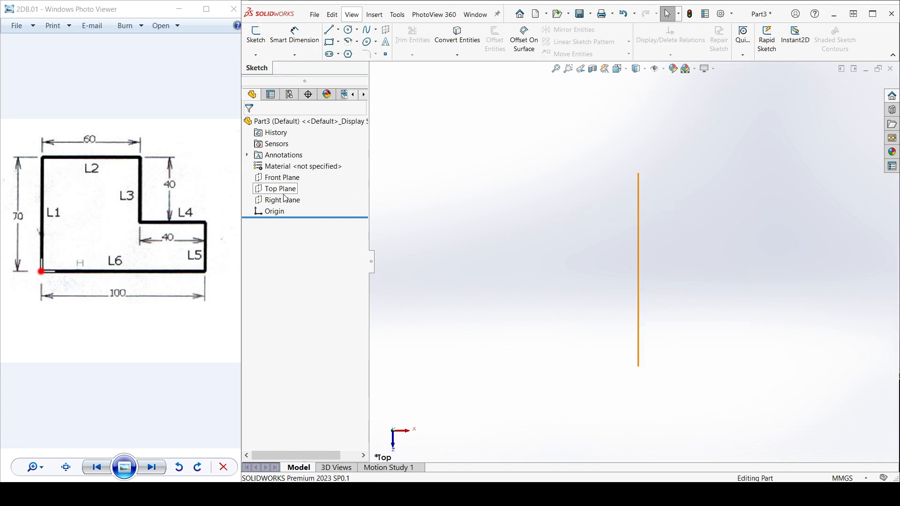
click(285, 194)
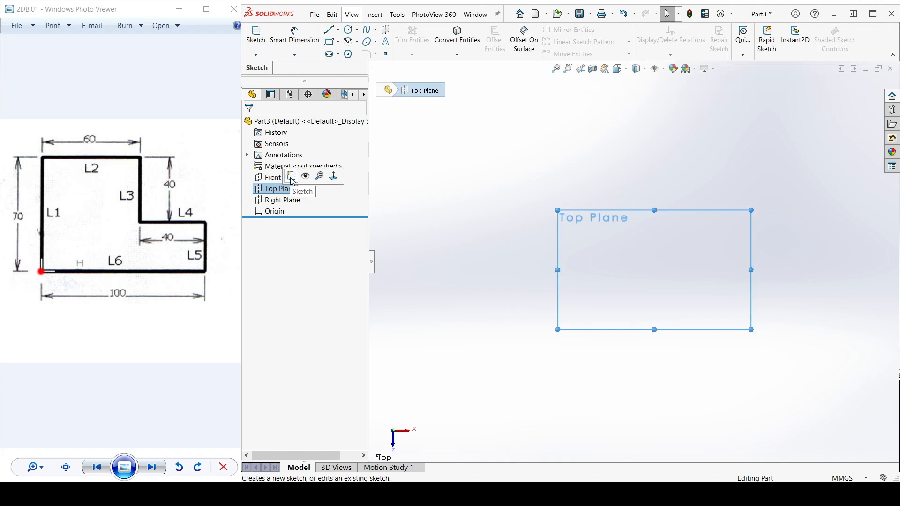
click(291, 176)
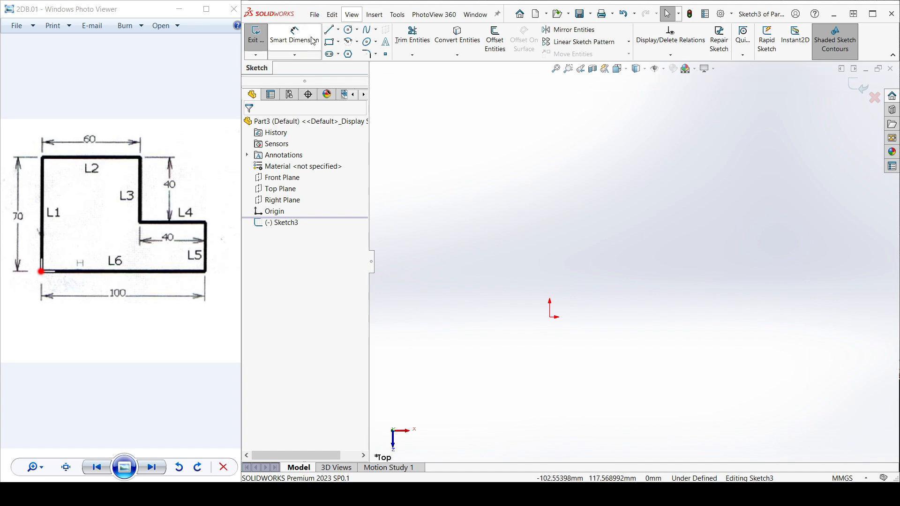
- With the Line tool, sketch L1 about 62.5 mm vertically up from the origin and L2 about 40 mm horizontally to the right
click(329, 31)
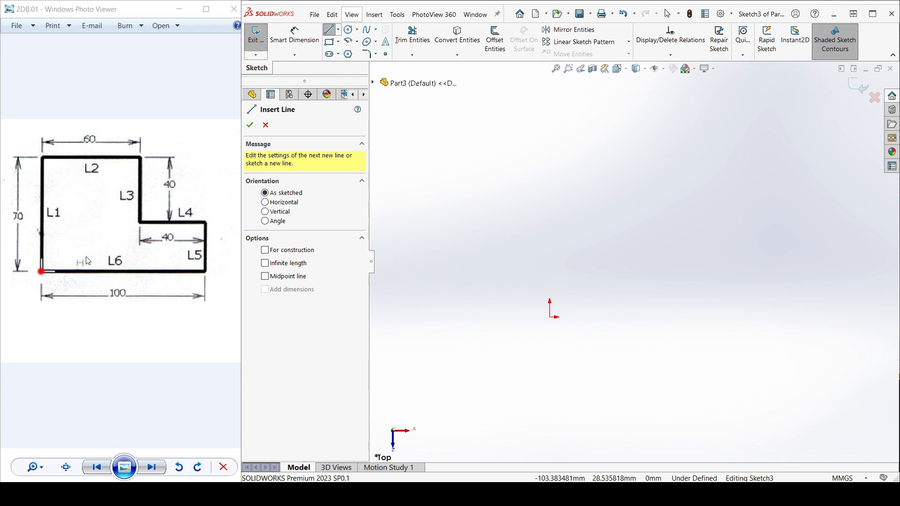
scroll(88, 260, up, 4)
click(94, 298)
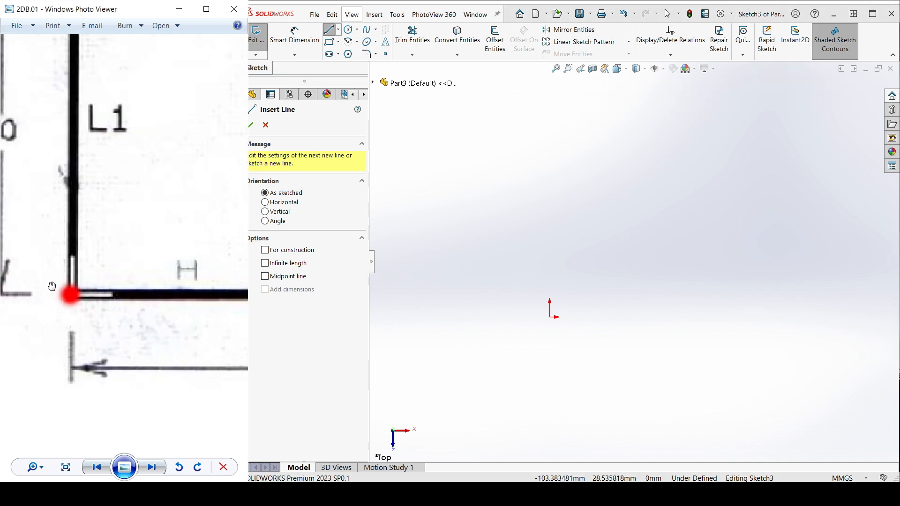
scroll(68, 292, down, 2)
scroll(68, 293, up, 4)
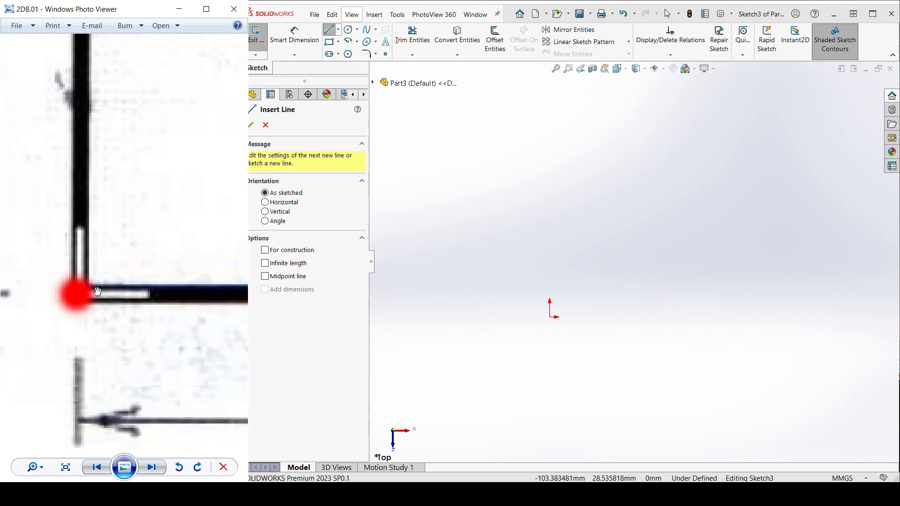
scroll(84, 300, down, 4)
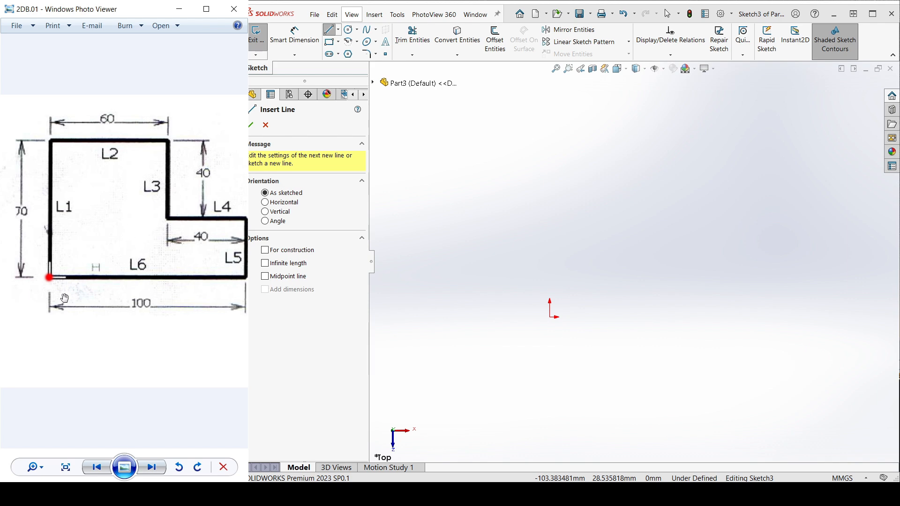
scroll(59, 290, up, 4)
scroll(68, 293, down, 4)
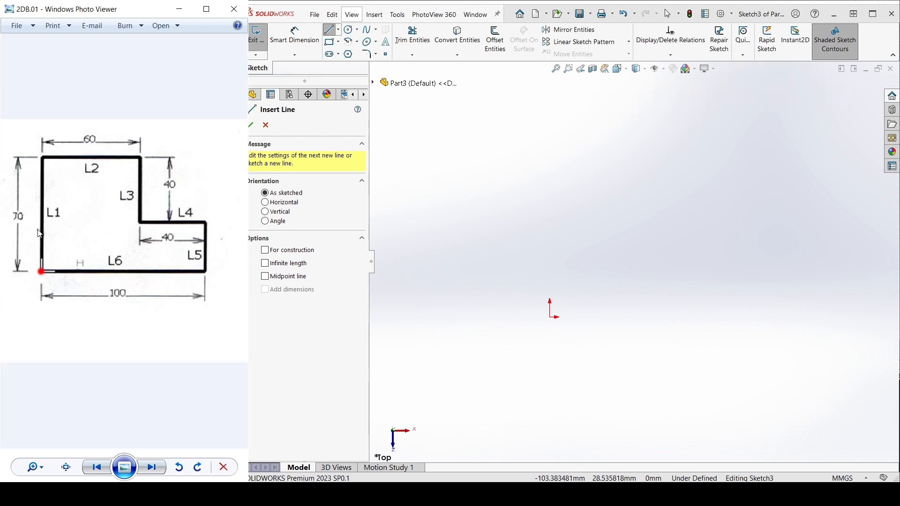
click(551, 317)
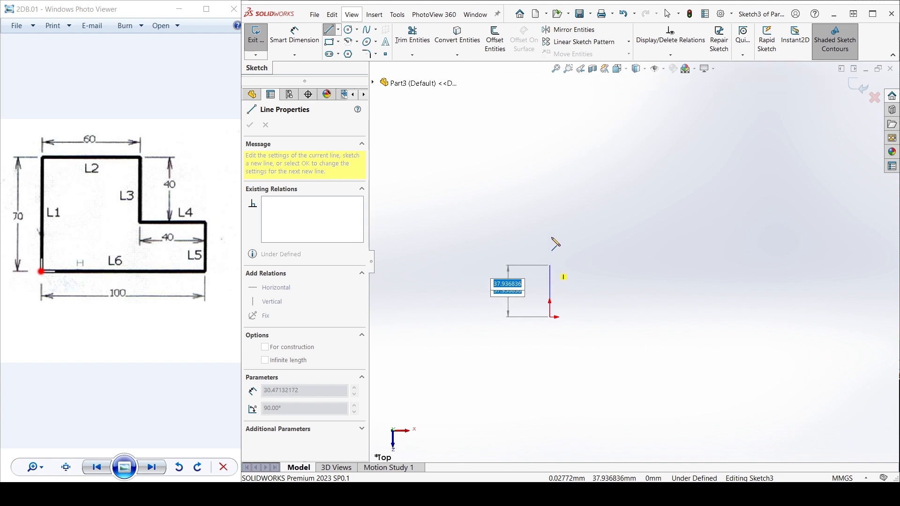
click(551, 212)
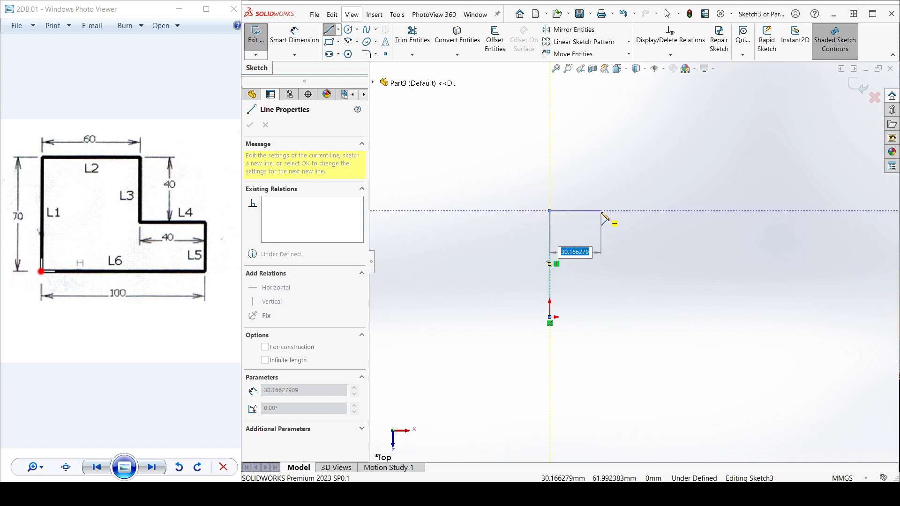
click(618, 212)
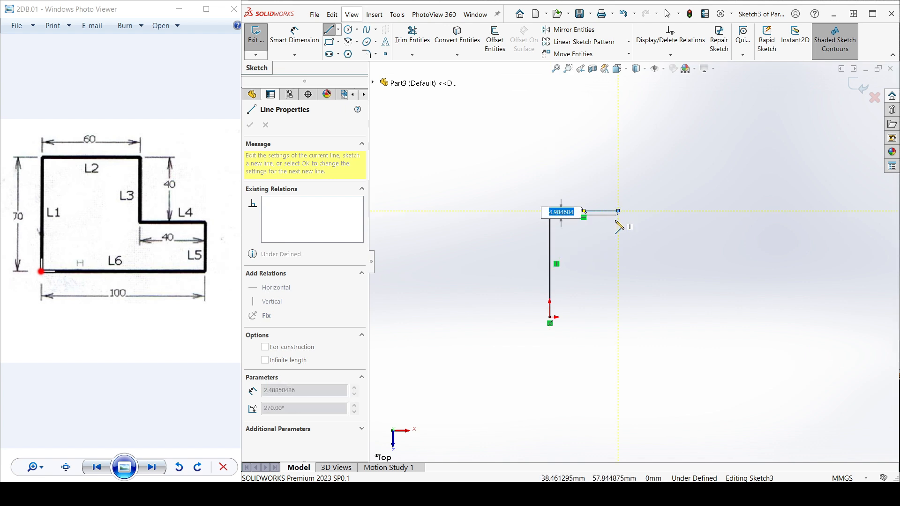
- Continue the profile about 30 mm down, 40 mm right and 41.5 mm down, and close it with a slanted line to the origin
click(618, 261)
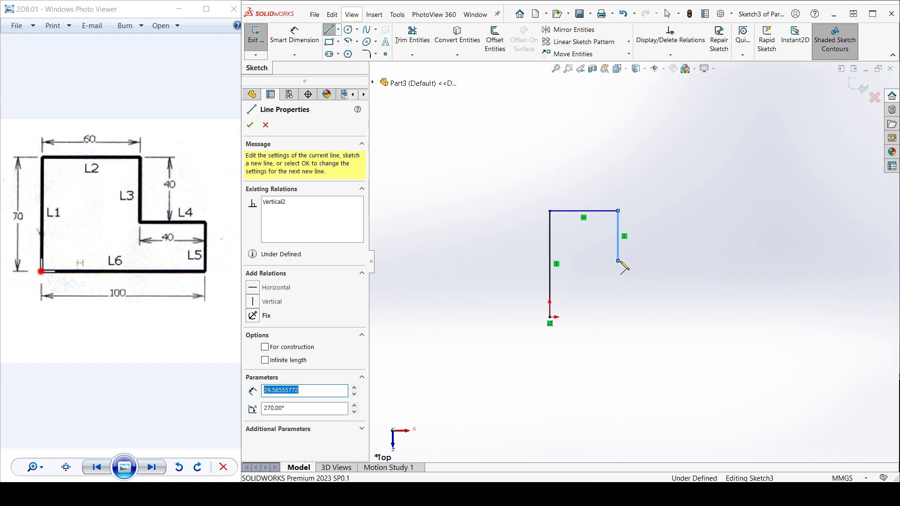
click(686, 261)
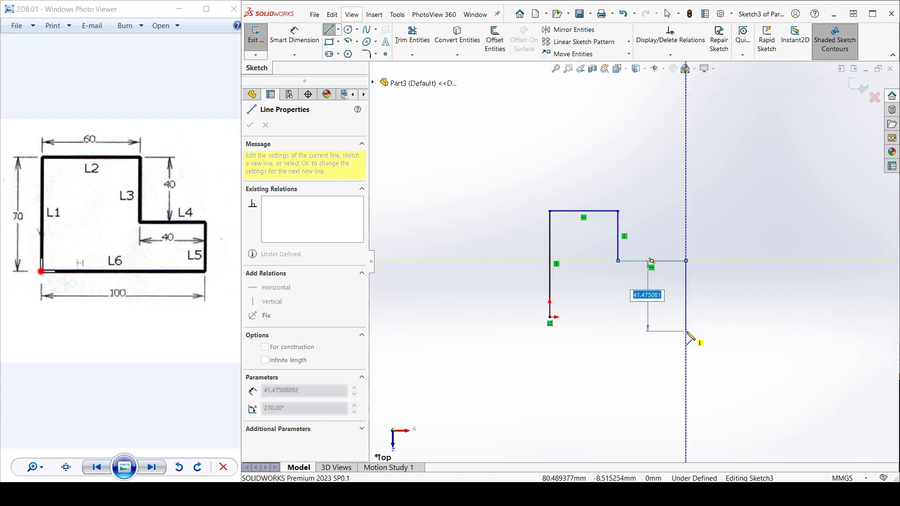
click(686, 332)
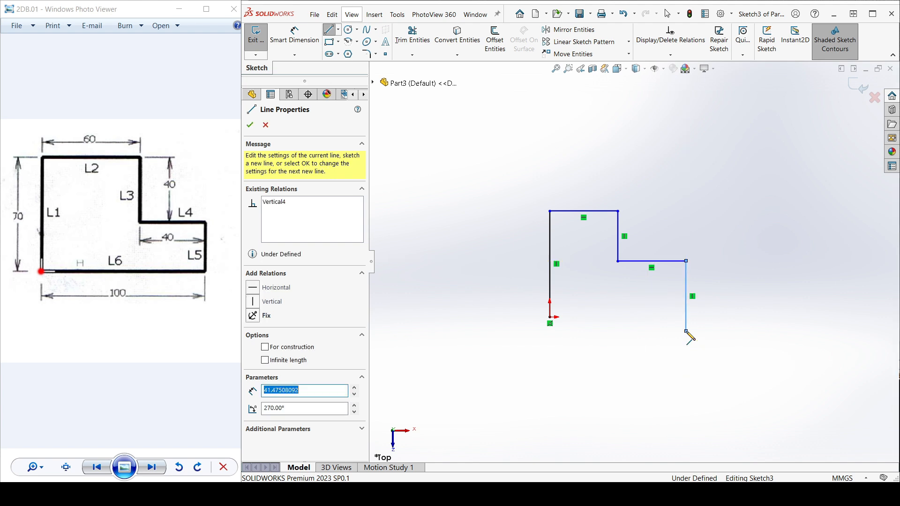
click(550, 318)
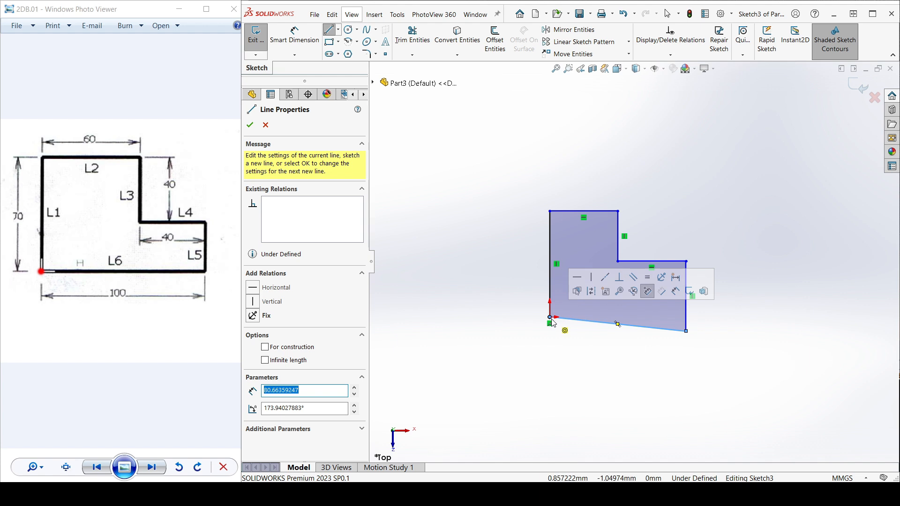
key(Escape)
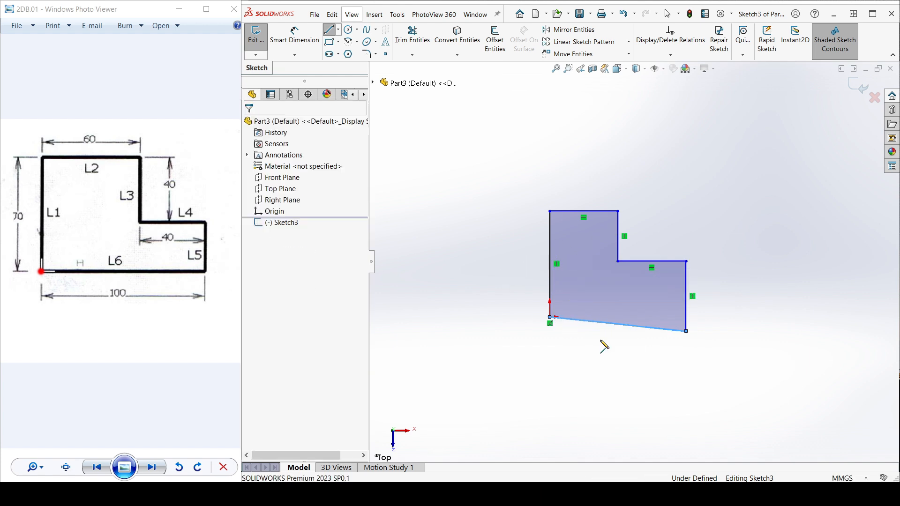
key(Escape)
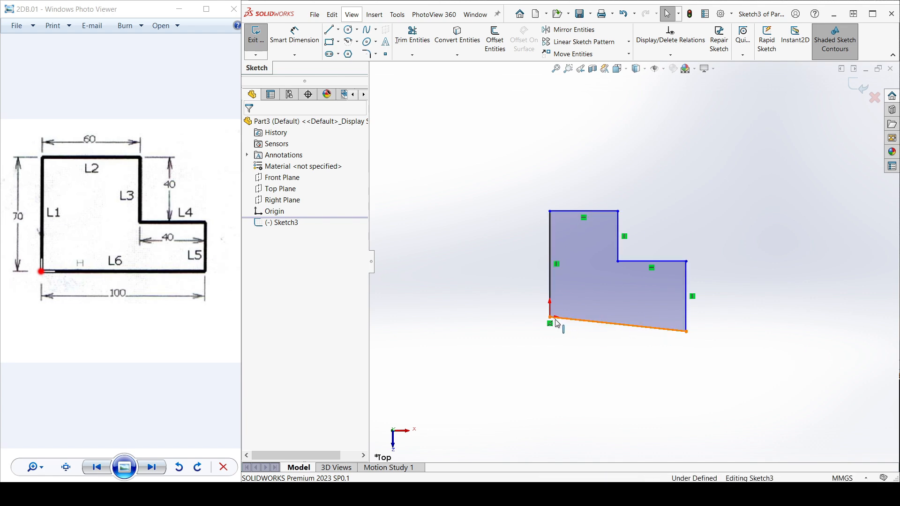
- Add a Horizontal relation to the slanted bottom line L6 to match the reference drawing
scroll(43, 280, up, 3)
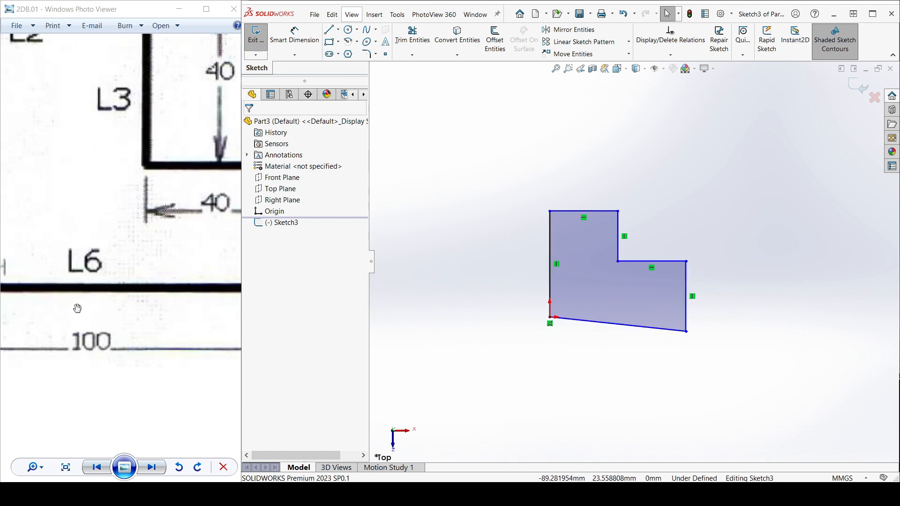
mouse_move(76, 305)
mouse_down()
mouse_move(267, 305)
mouse_move(164, 307)
mouse_move(156, 280)
mouse_move(47, 289)
mouse_up()
mouse_move(159, 288)
mouse_down()
mouse_move(130, 287)
mouse_move(240, 278)
mouse_up()
scroll(240, 279, down, 3)
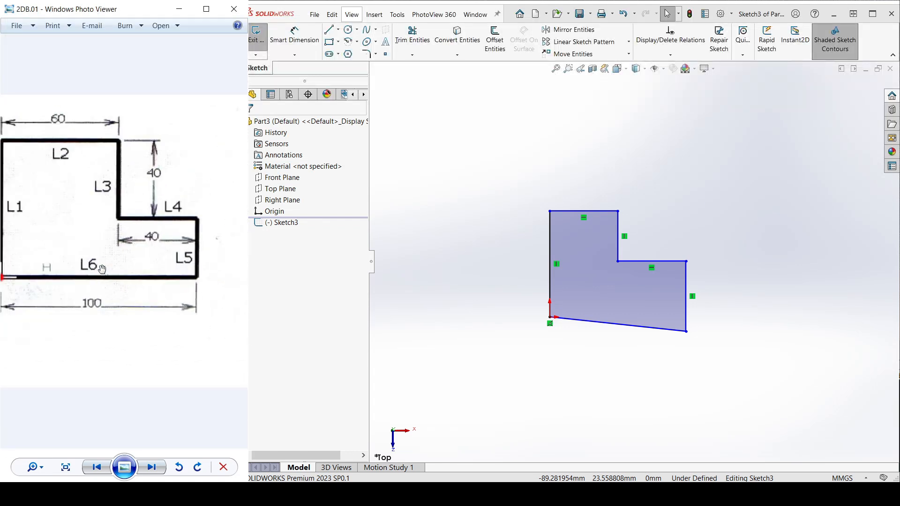
click(613, 328)
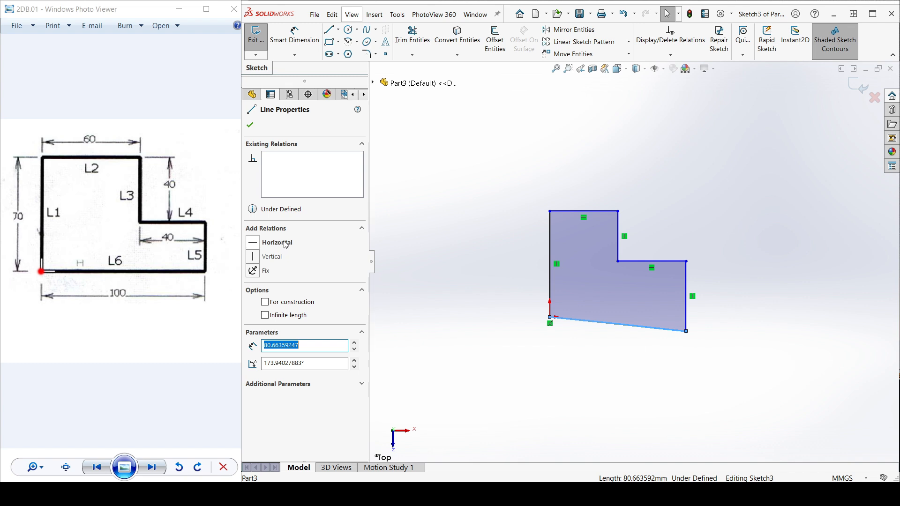
click(256, 245)
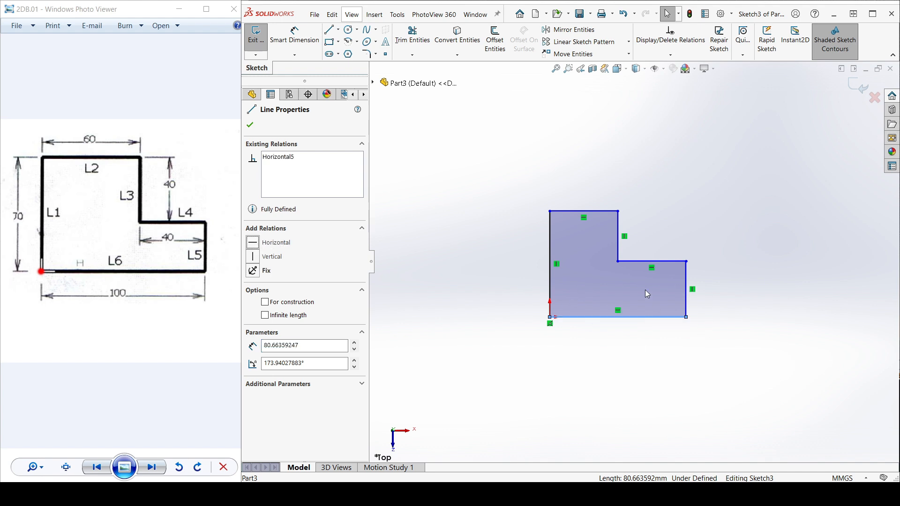
click(633, 336)
scroll(627, 336, down, 2)
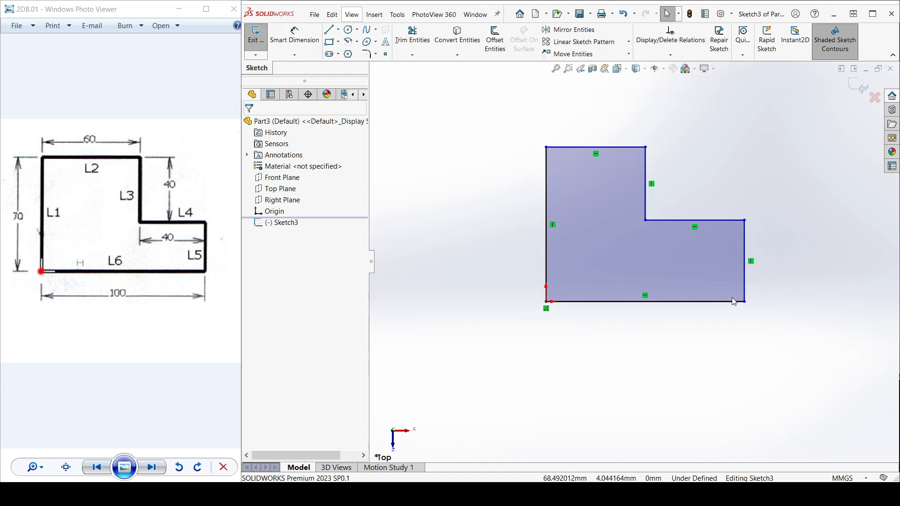
scroll(744, 221, up, 2)
scroll(744, 213, down, 1)
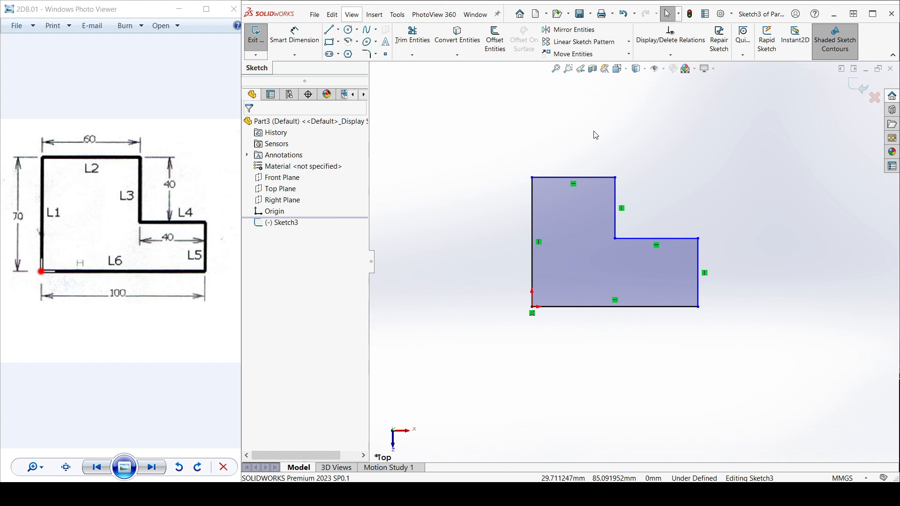
click(310, 42)
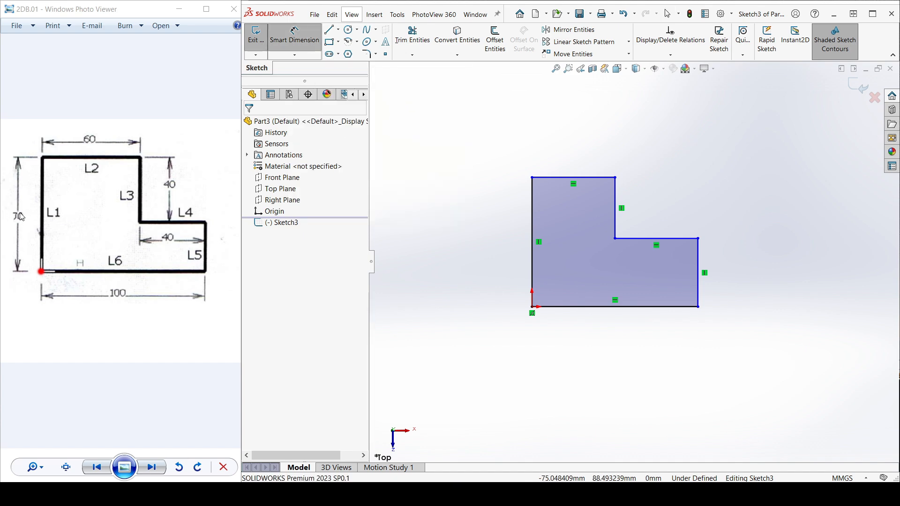
click(533, 226)
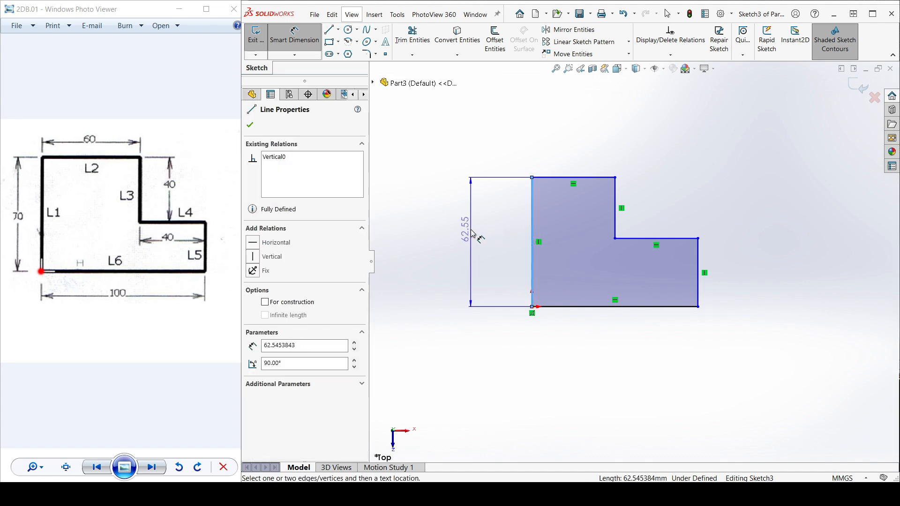
key(Escape)
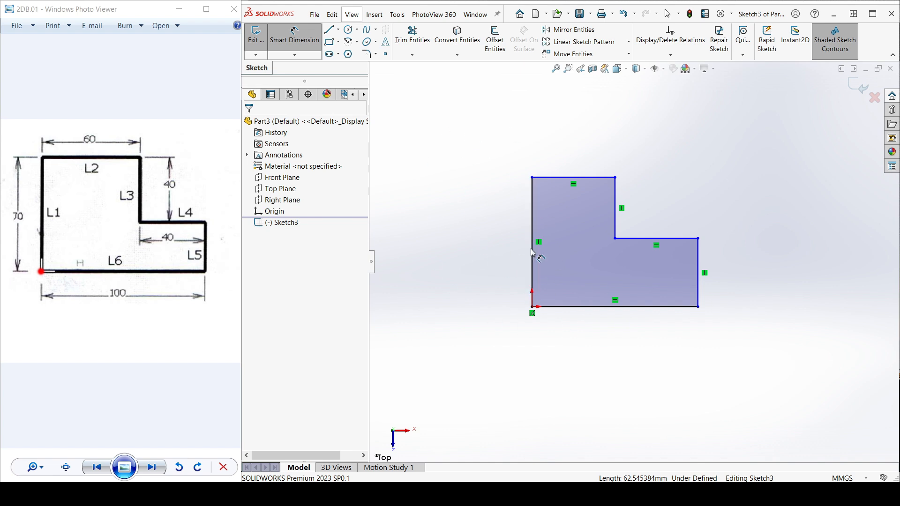
- Dimension the vertical distance between the profile's bottom and top edges, and delete that dimension
click(565, 311)
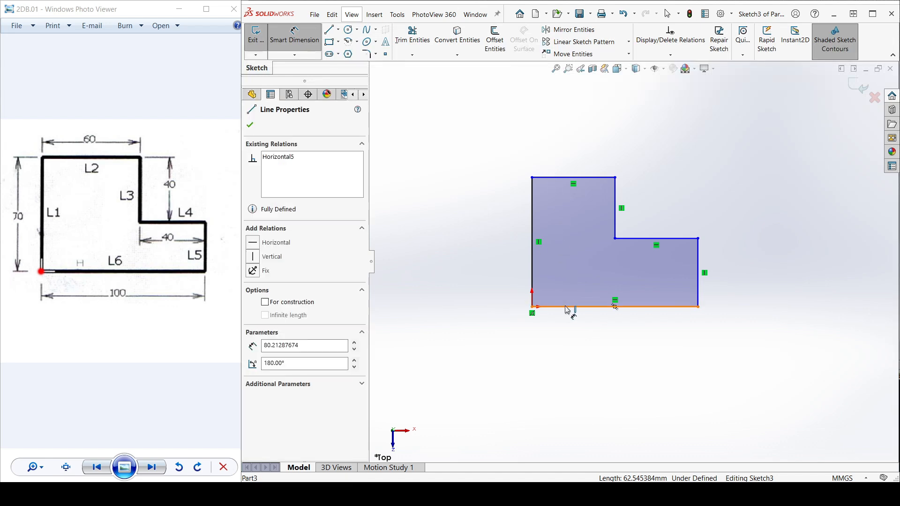
click(557, 177)
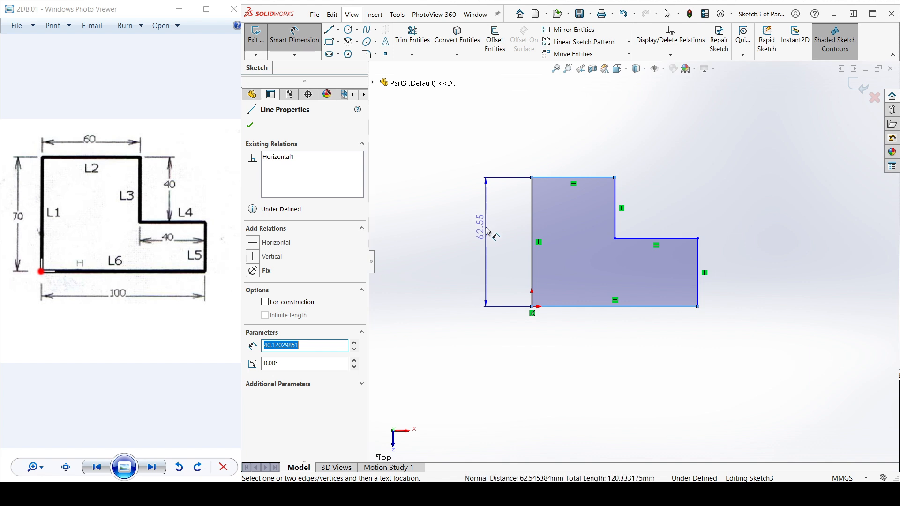
click(488, 233)
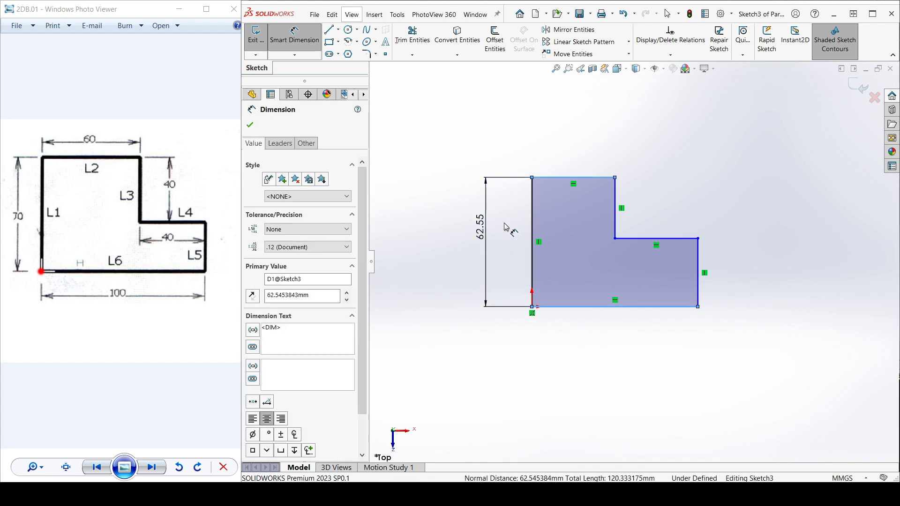
key(Return)
key(Escape)
drag(498, 324, 474, 269)
key(Delete)
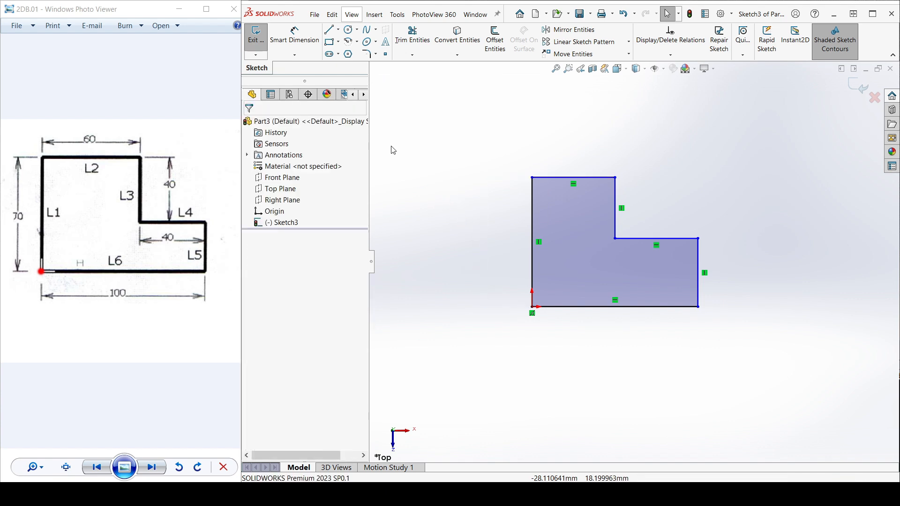
click(304, 41)
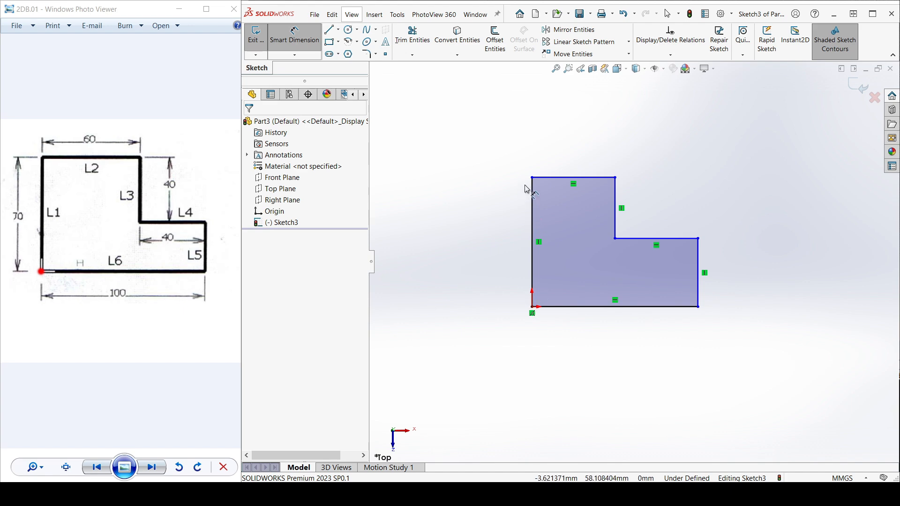
click(532, 307)
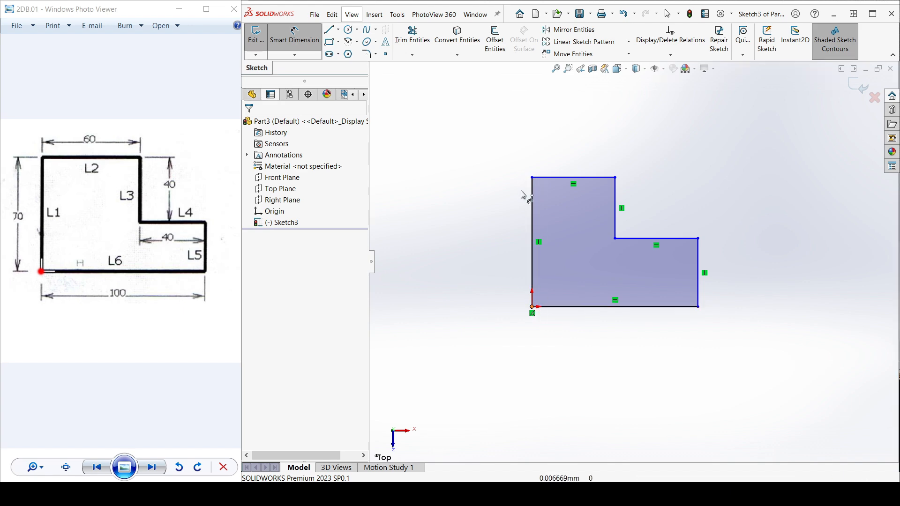
click(532, 178)
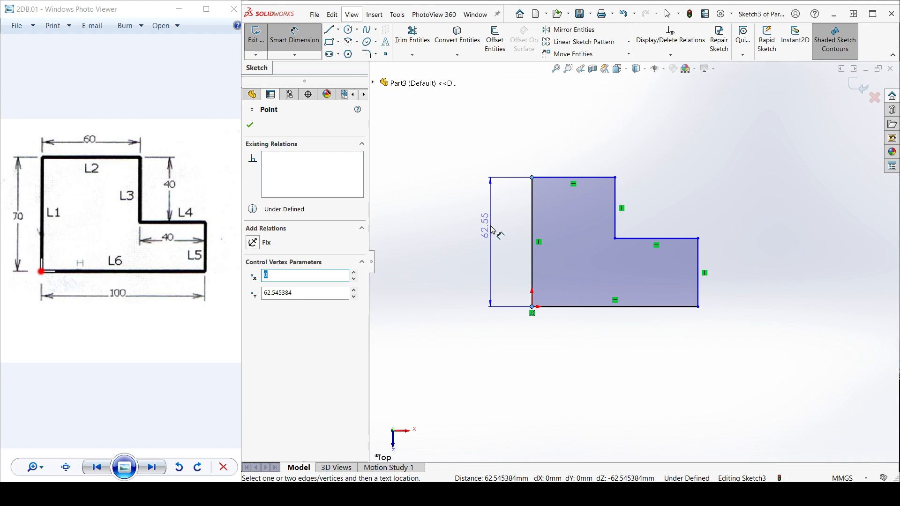
key(Escape)
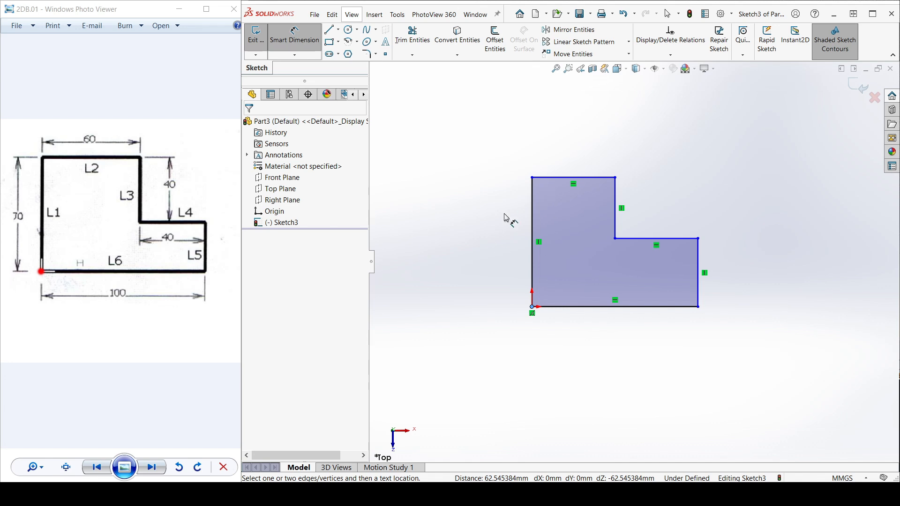
click(534, 211)
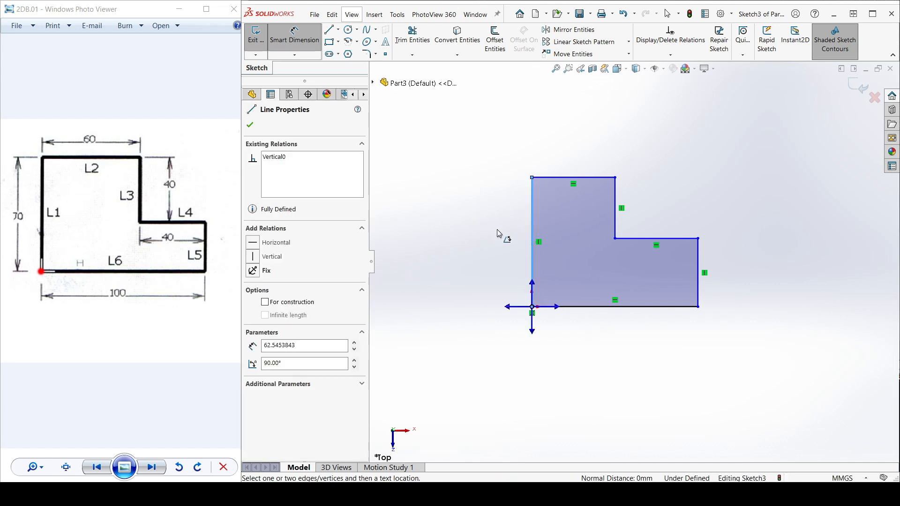
click(539, 216)
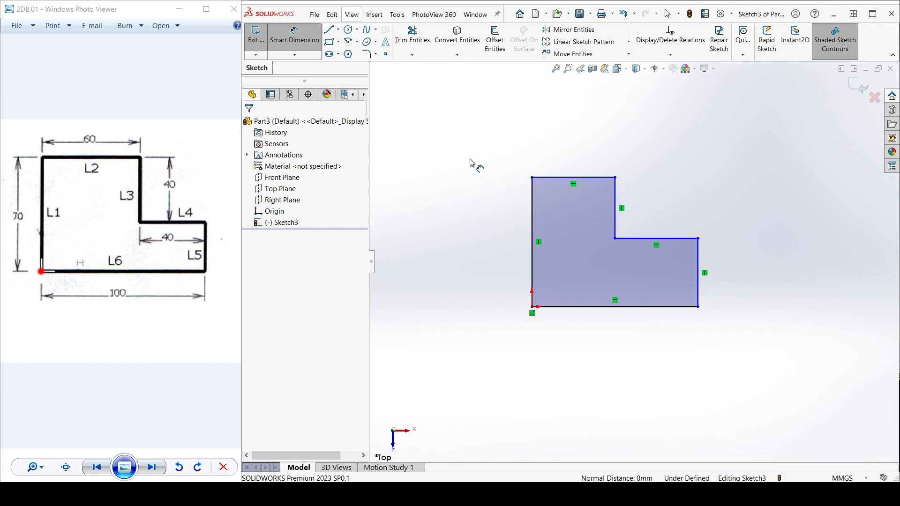
click(295, 37)
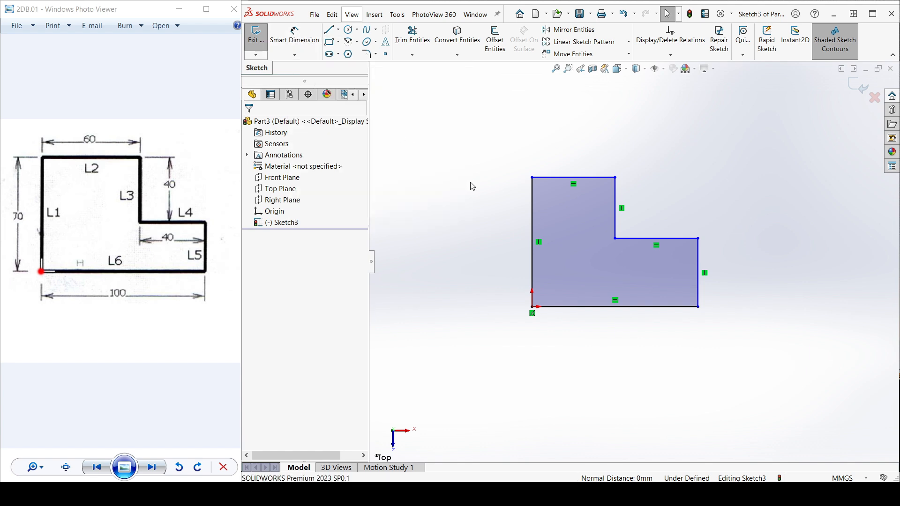
- Dimension the vertical line L1 with Smart Dimension and set its length to 70 mm
click(294, 37)
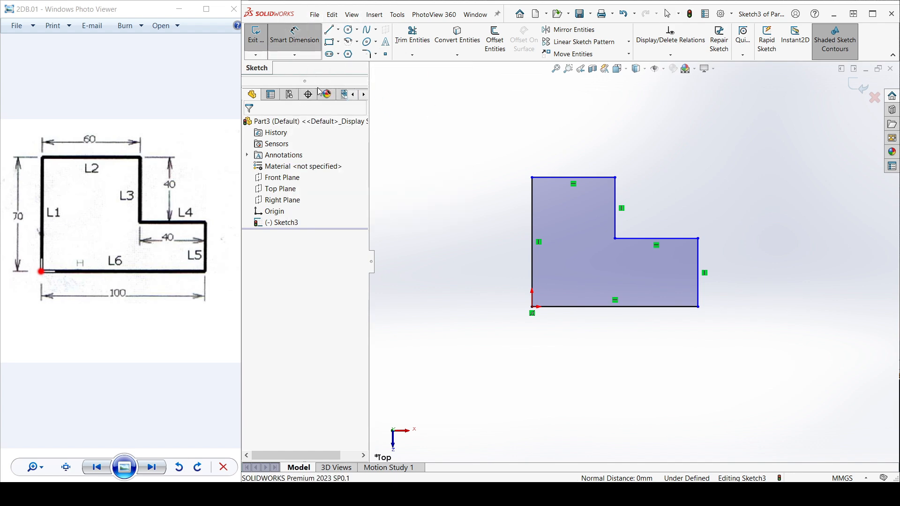
click(532, 217)
click(484, 232)
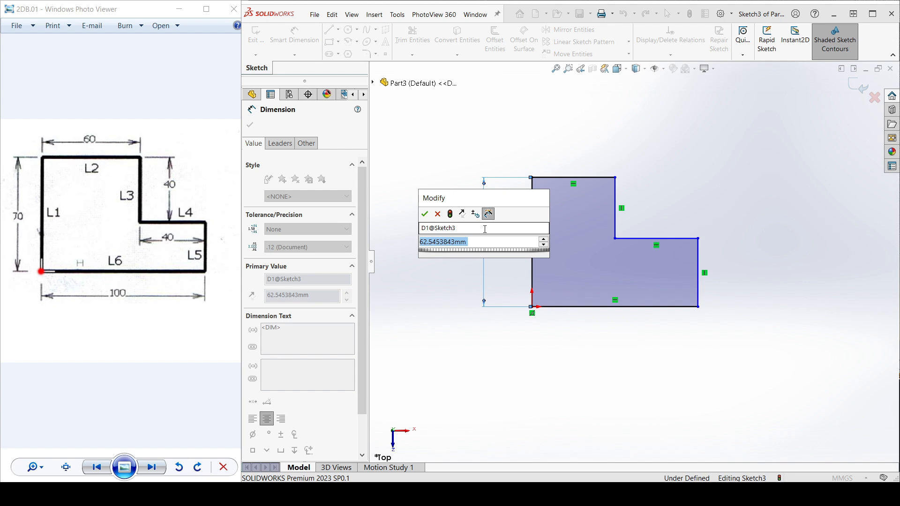
text(70)
key(Return)
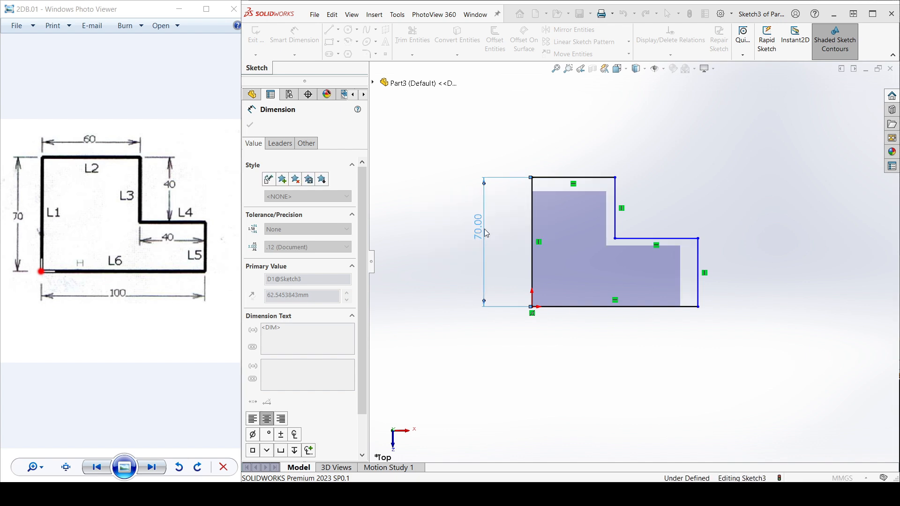
- Dimension the top horizontal line L2 and set its length to 60 mm
click(603, 178)
click(602, 146)
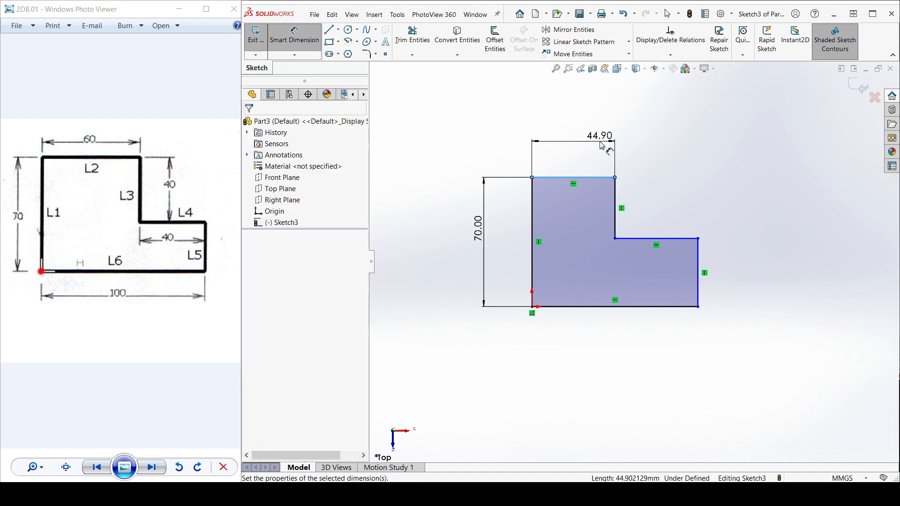
text(60)
key(Return)
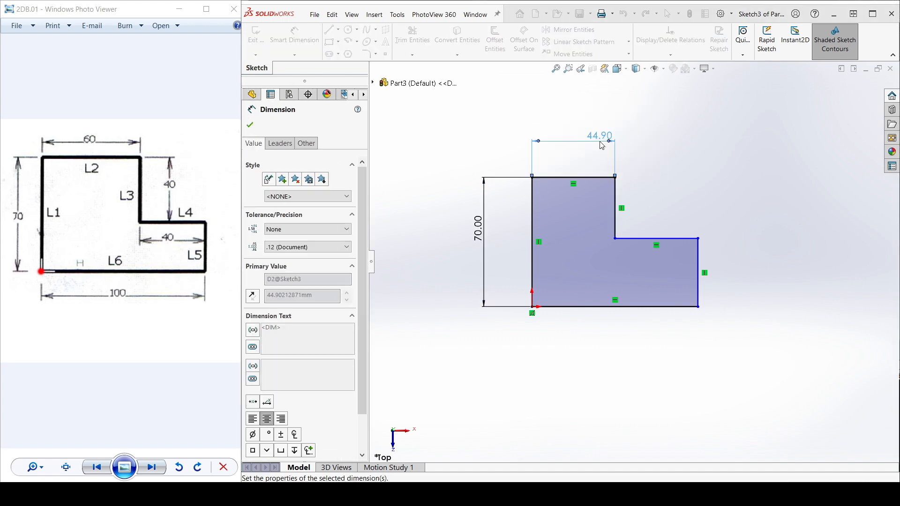
key(Escape)
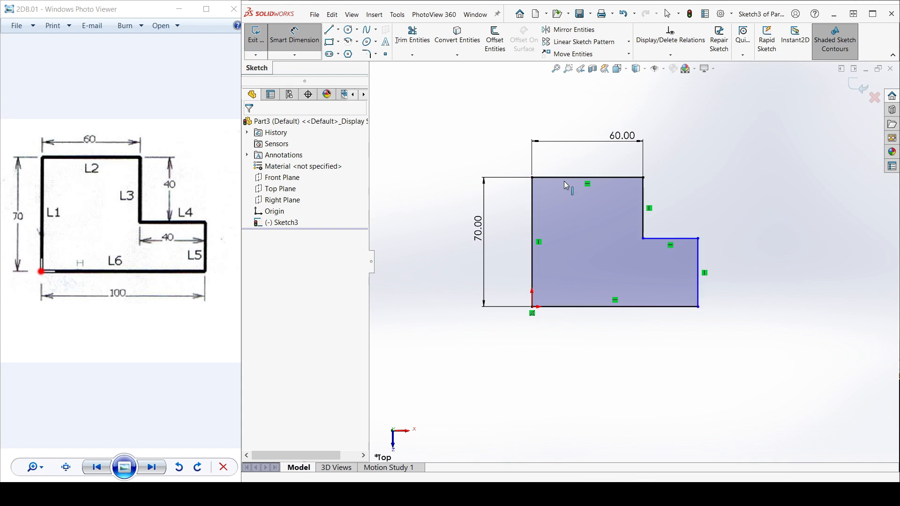
key(Escape)
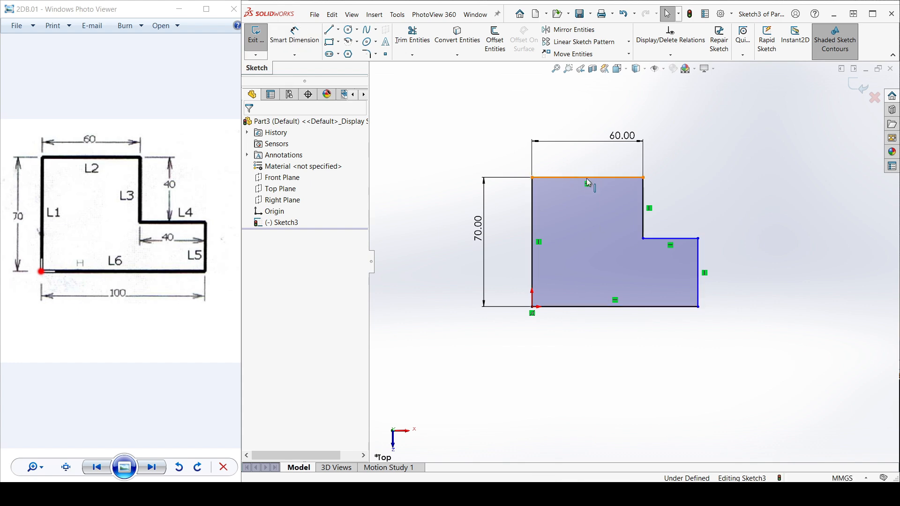
- Check the end point and line of L2, and move the free corner between L4 and L5 to about X 92.4, Y 39.4 mm
click(643, 177)
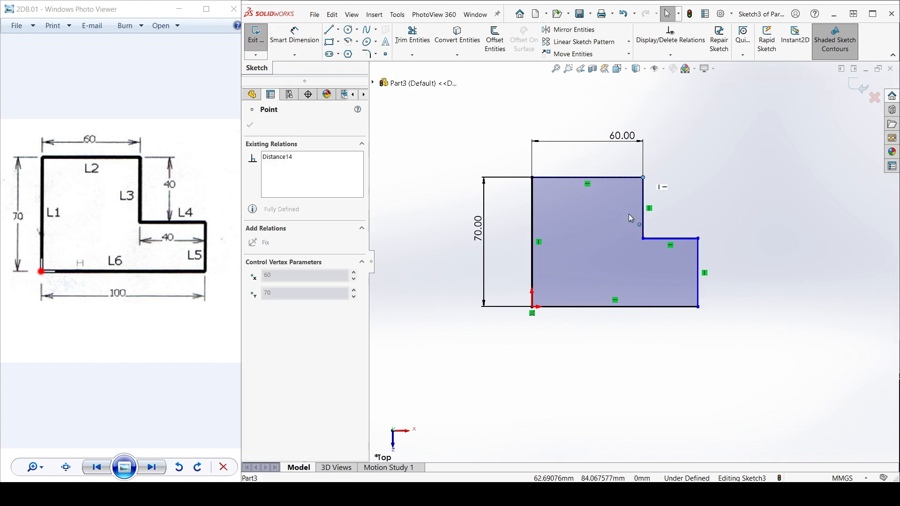
click(598, 177)
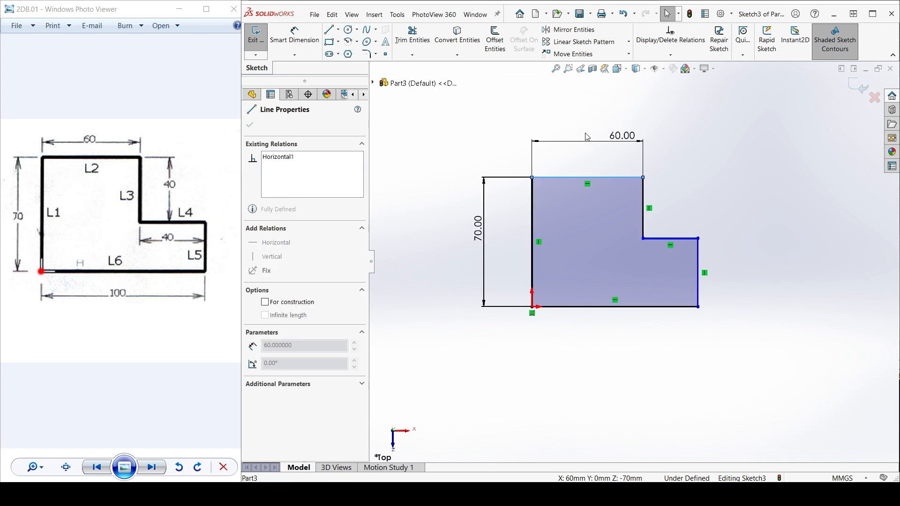
click(680, 219)
mouse_move(658, 240)
mouse_down()
mouse_move(668, 238)
mouse_move(667, 201)
mouse_move(678, 201)
mouse_move(670, 202)
mouse_move(667, 240)
mouse_move(703, 234)
mouse_up()
click(703, 240)
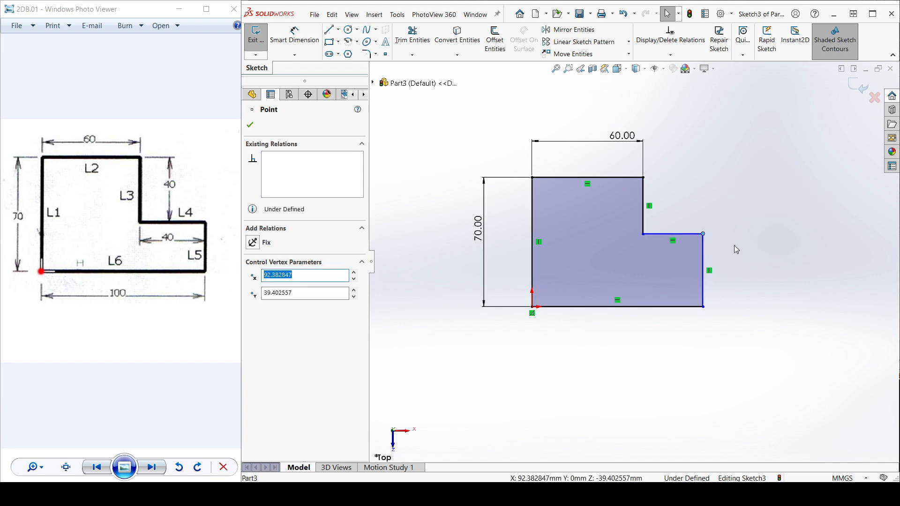
click(735, 245)
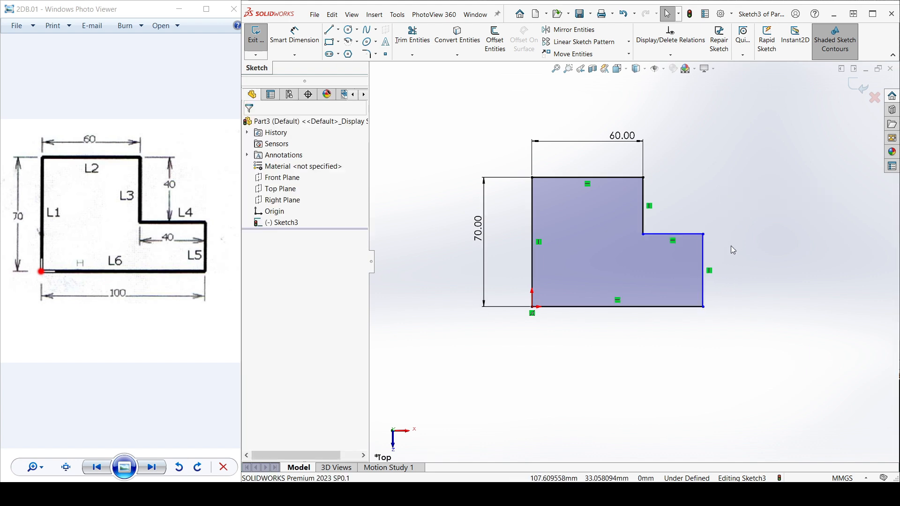
- Dimension the inner vertical line L3 and set its length to 40 mm
click(311, 43)
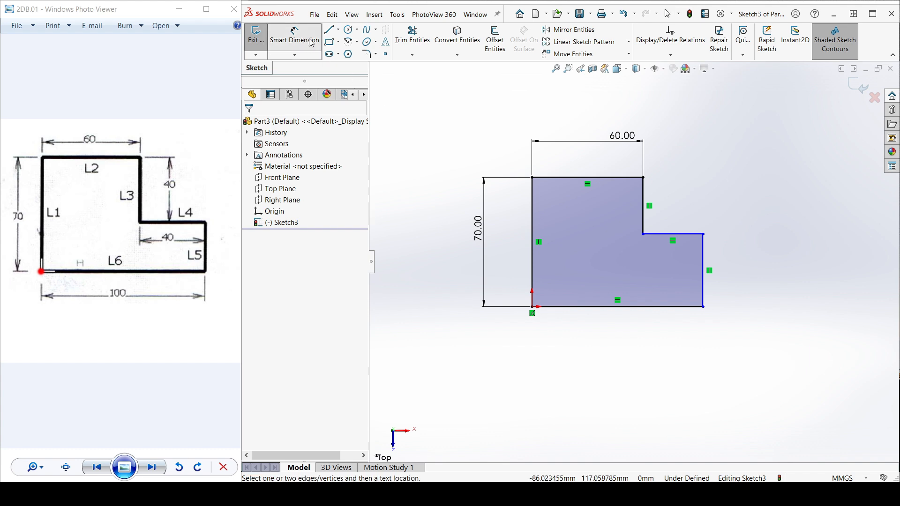
click(643, 195)
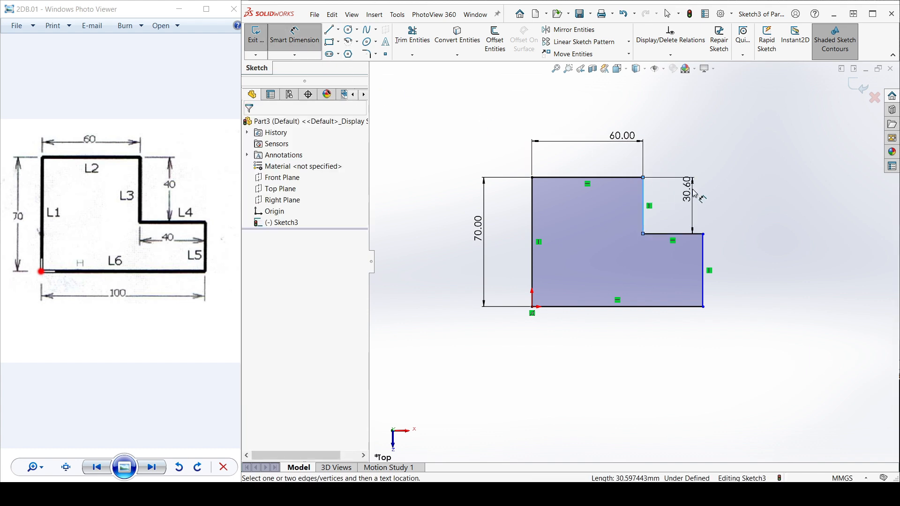
click(694, 194)
key(Escape)
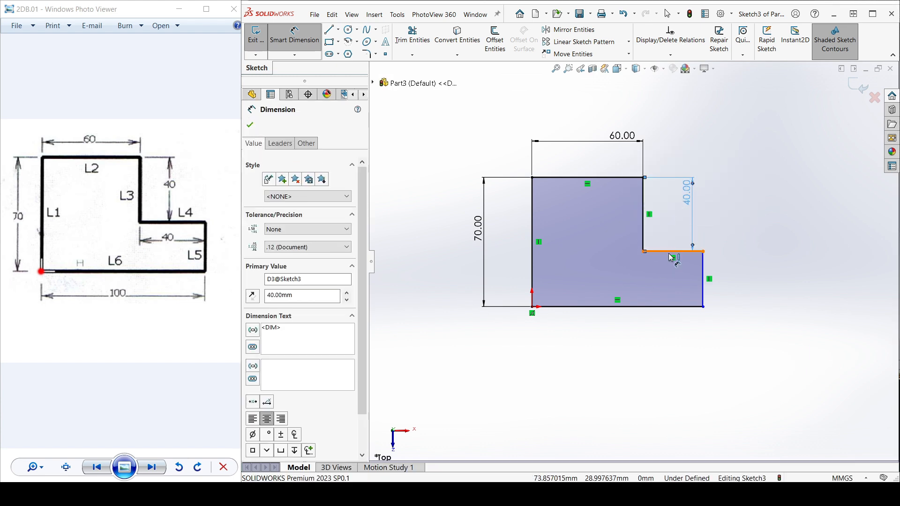
- Dimension the step's horizontal line L4, set its length to 40 mm, and finish dimensioning
click(673, 251)
click(727, 224)
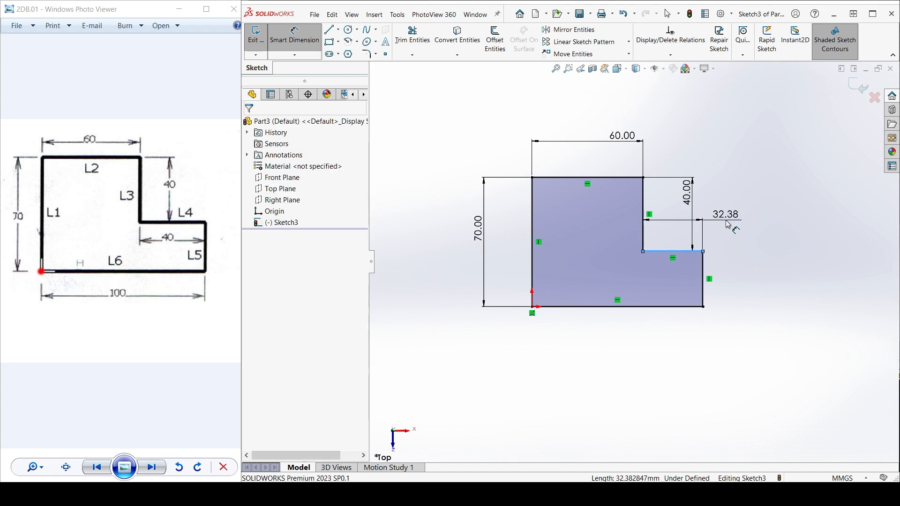
text(40)
key(Return)
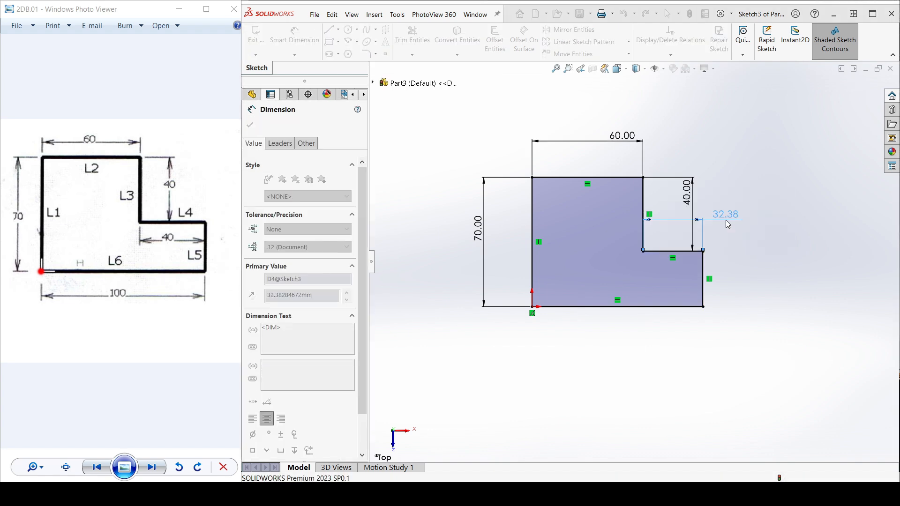
click(735, 234)
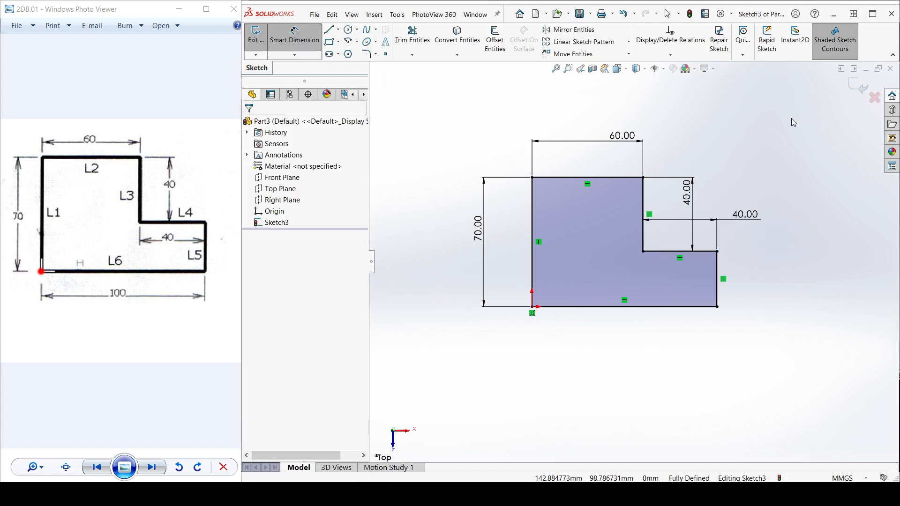
key(Escape)
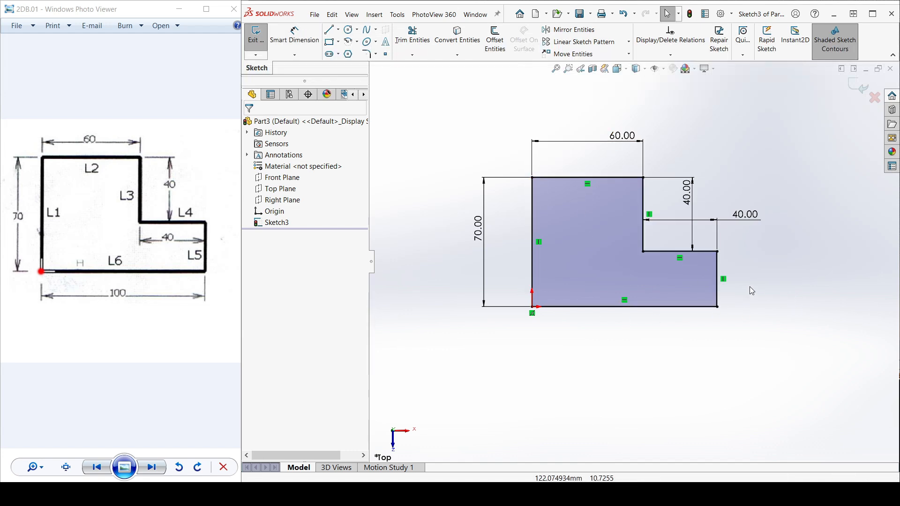
- Examine the dimensioned profile up close, especially the corner between L1 and L2 and the corner between L5 and L6
scroll(594, 257, down, 3)
scroll(710, 253, down, 3)
scroll(713, 254, up, 5)
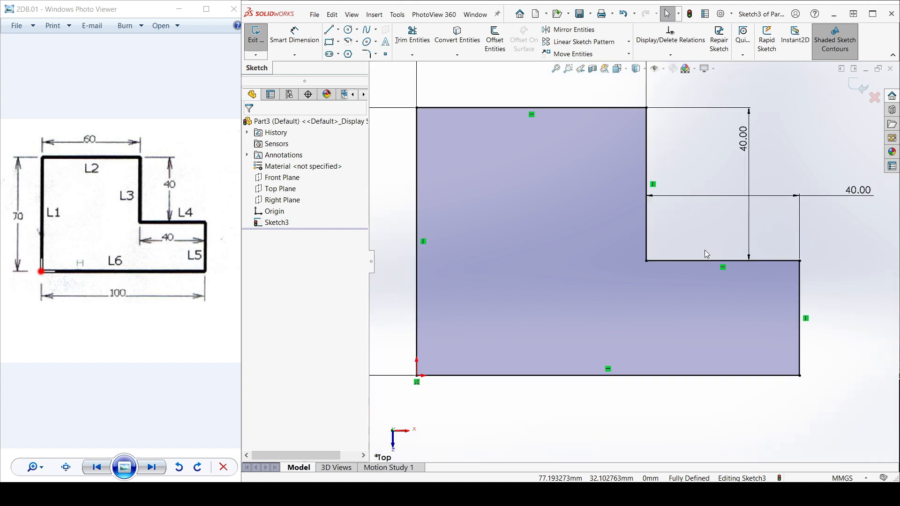
scroll(608, 225, down, 1)
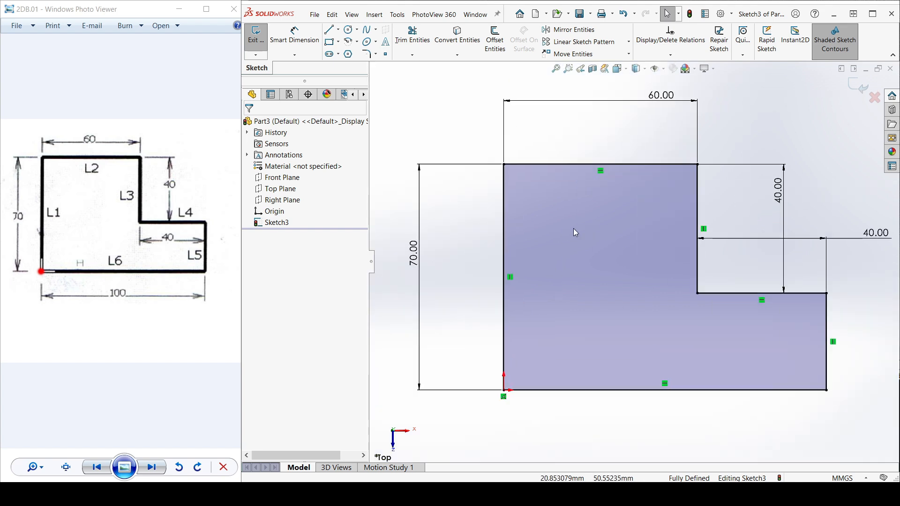
scroll(573, 229, up, 2)
scroll(575, 235, down, 3)
scroll(707, 276, up, 1)
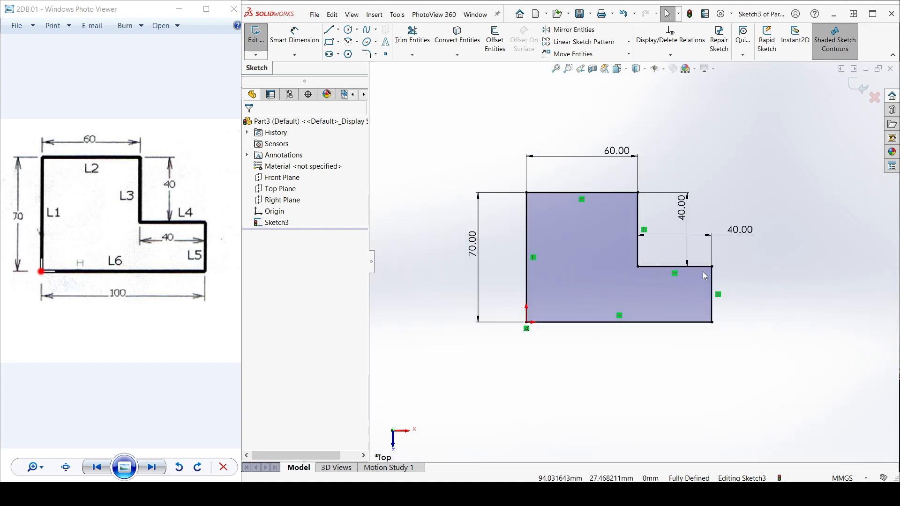
scroll(698, 272, down, 4)
scroll(695, 276, up, 4)
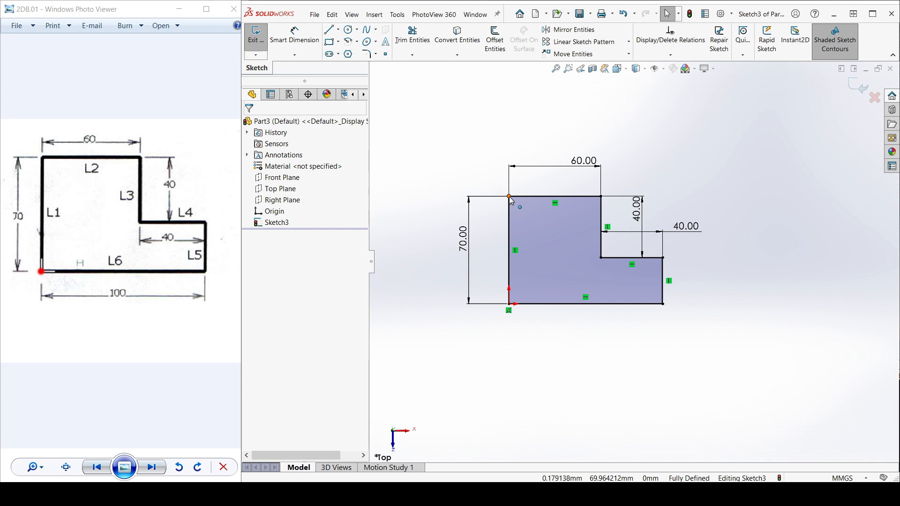
scroll(510, 199, down, 4)
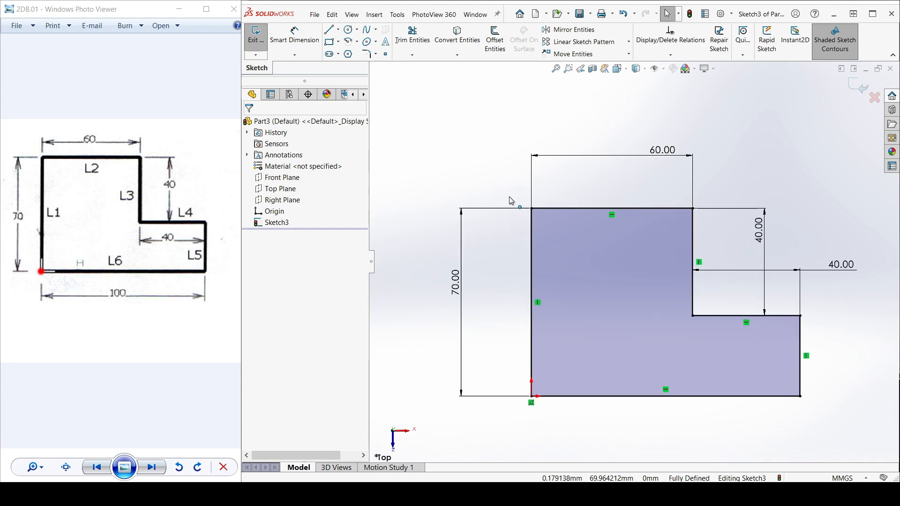
scroll(545, 216, down, 3)
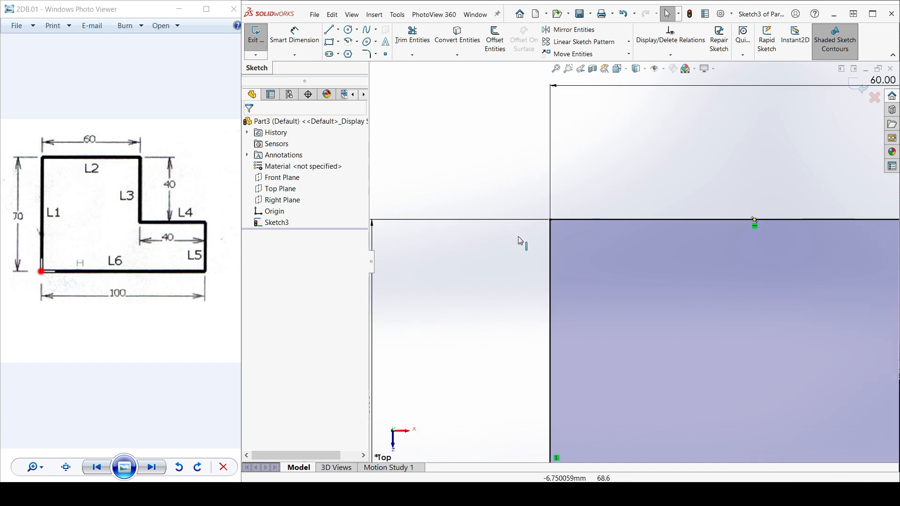
scroll(595, 205, down, 2)
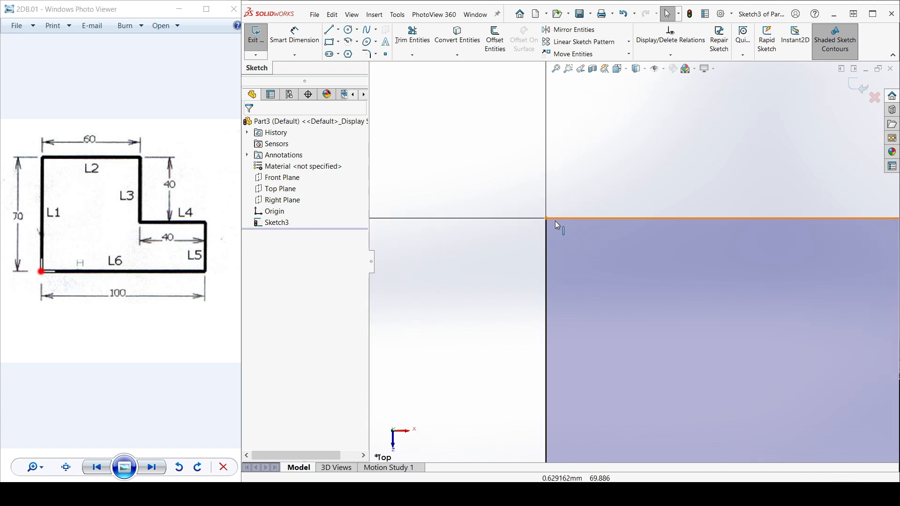
scroll(661, 286, up, 8)
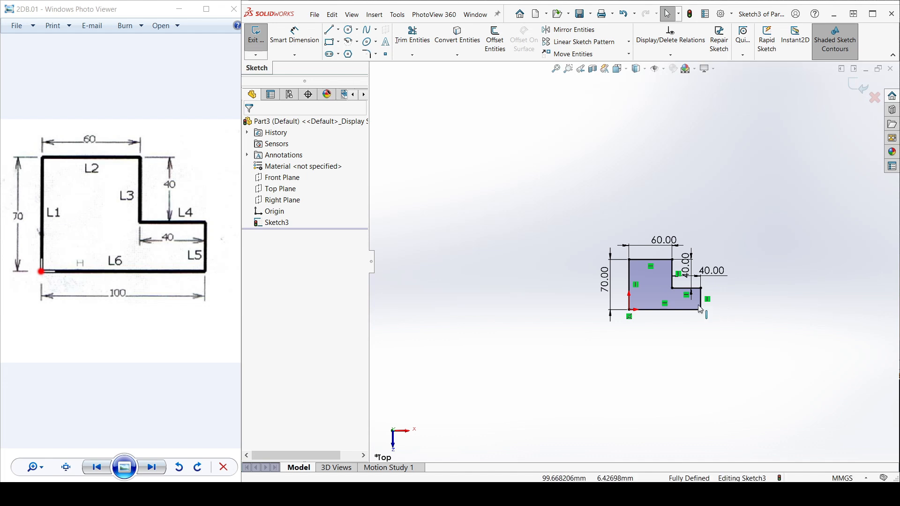
scroll(700, 309, down, 10)
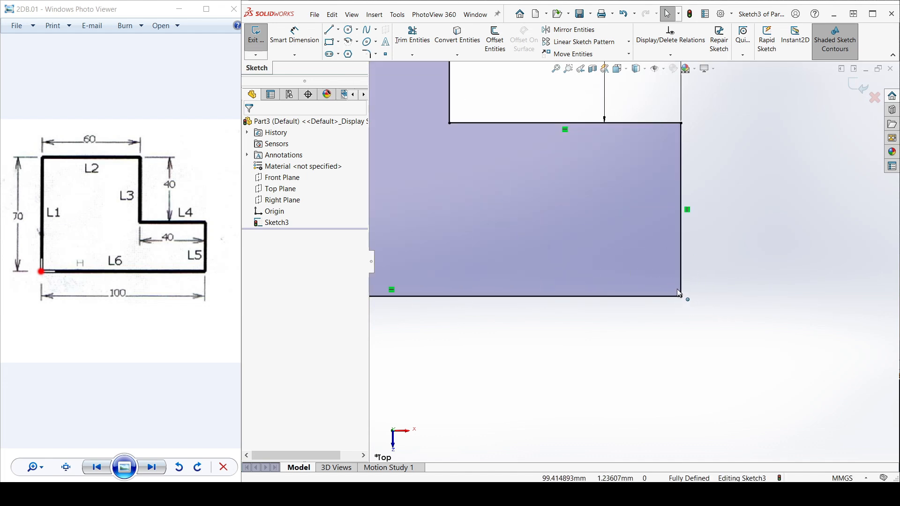
scroll(679, 294, down, 3)
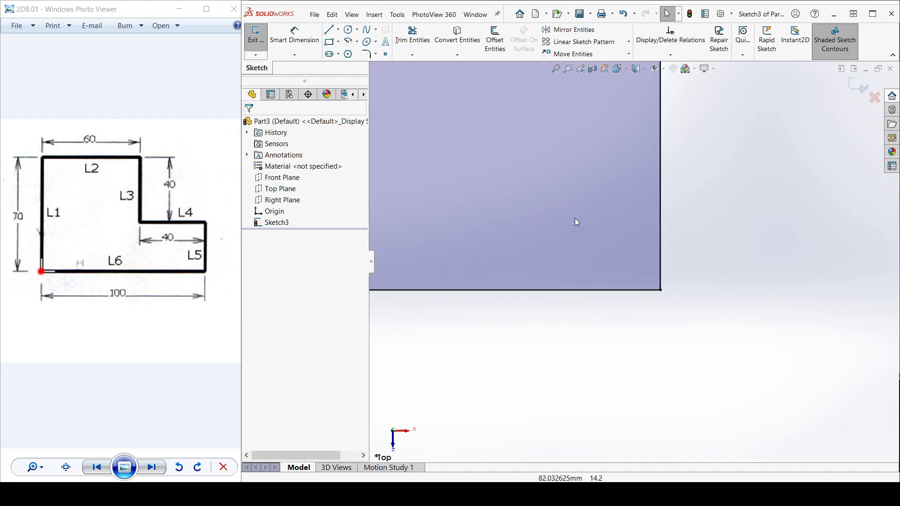
- Dimension the bottom horizontal line L6 below the profile as a driven dimension and finish dimensioning
scroll(553, 223, up, 10)
scroll(562, 227, down, 3)
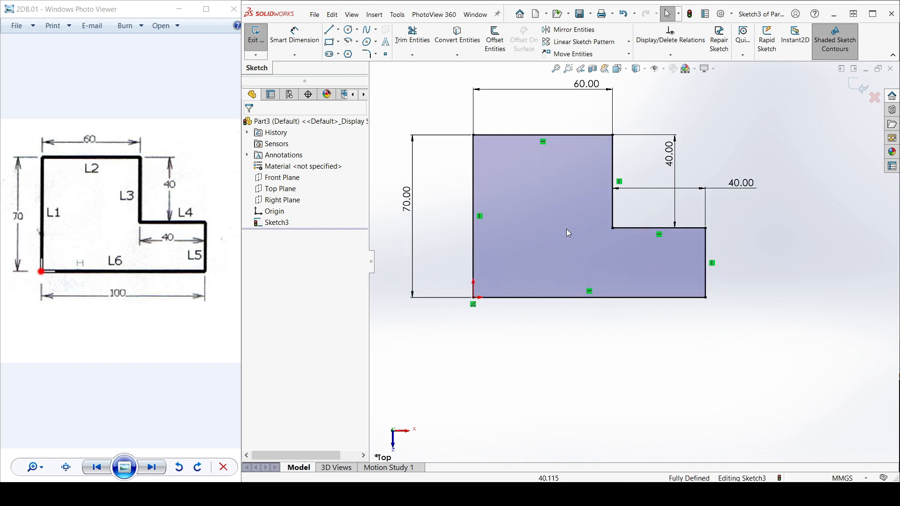
scroll(568, 233, down, 5)
scroll(567, 235, up, 6)
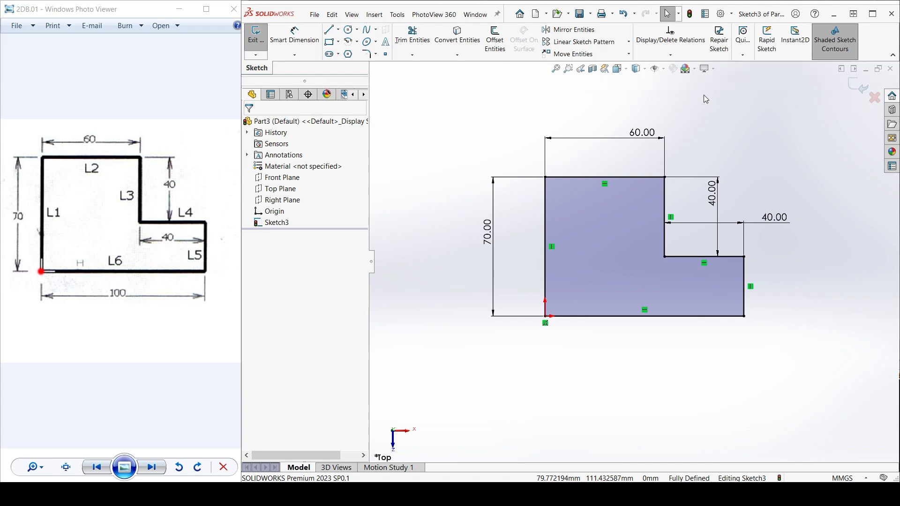
mouse_move(698, 356)
mouse_down()
mouse_move(659, 294)
mouse_move(685, 354)
mouse_up()
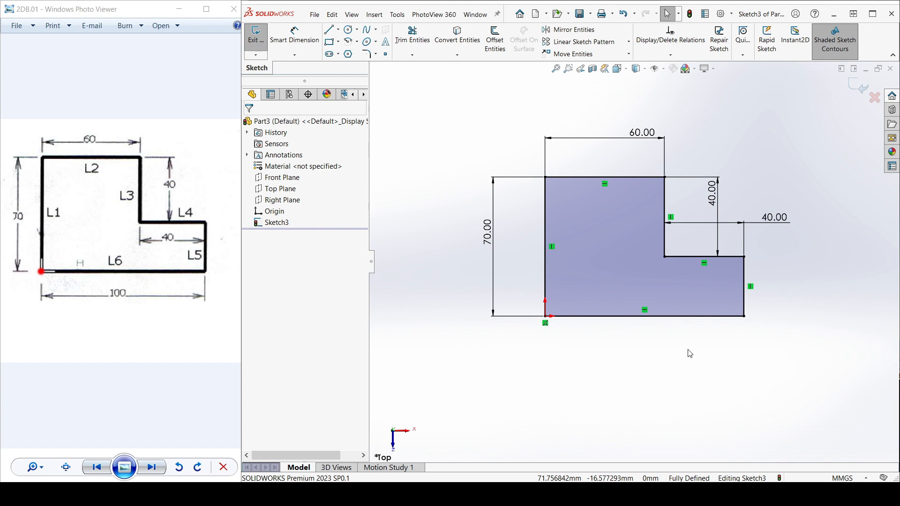
click(300, 35)
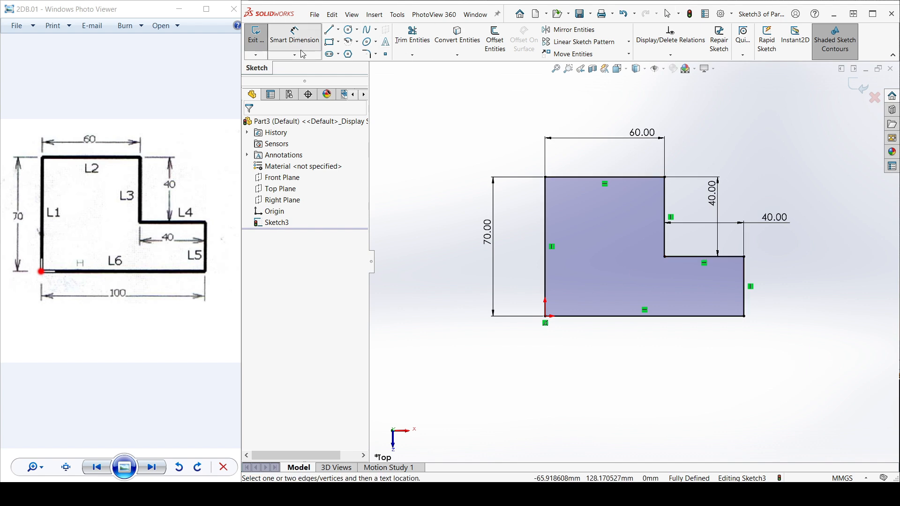
click(619, 315)
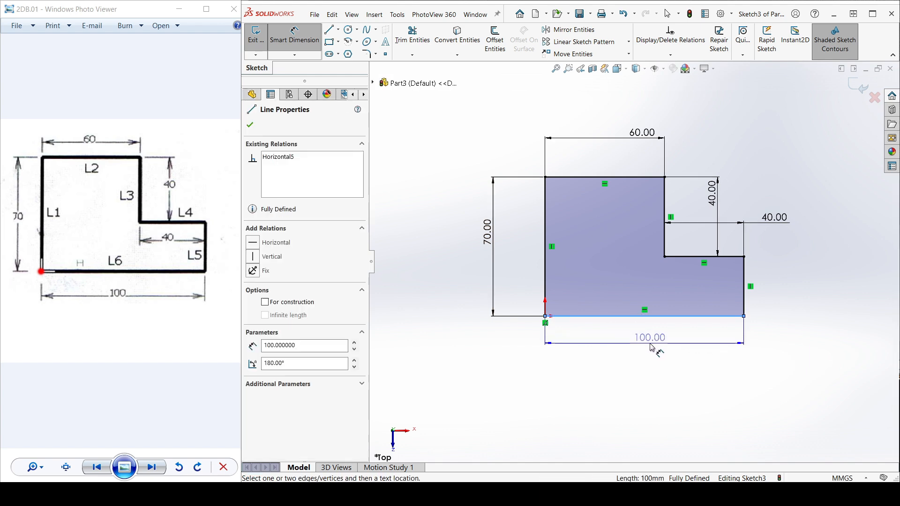
click(650, 347)
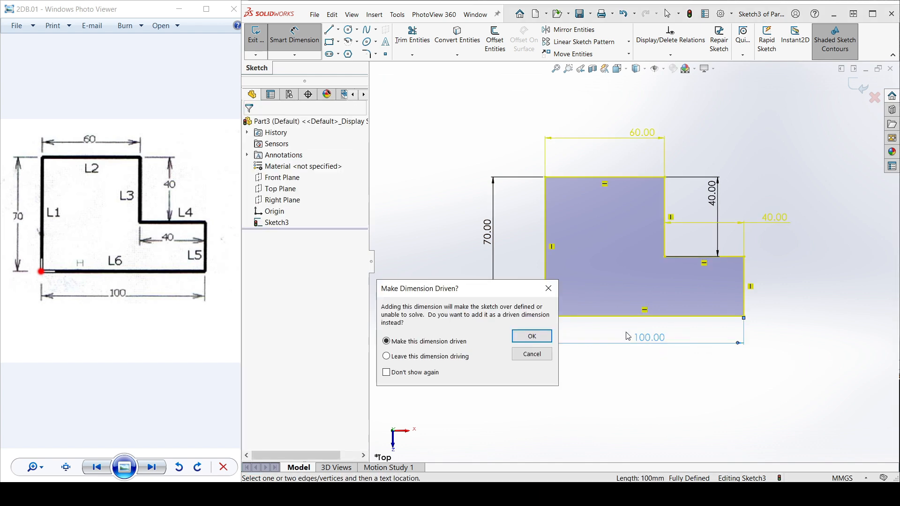
drag(474, 298, 494, 149)
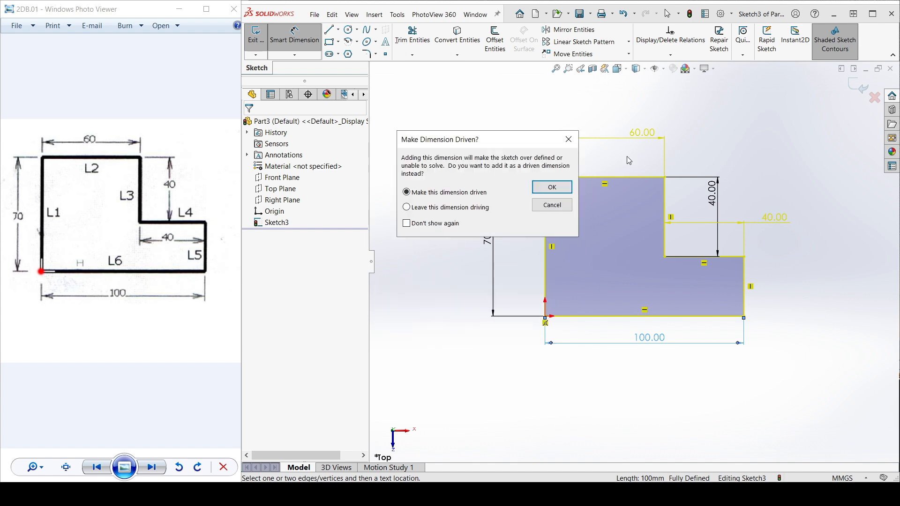
click(554, 188)
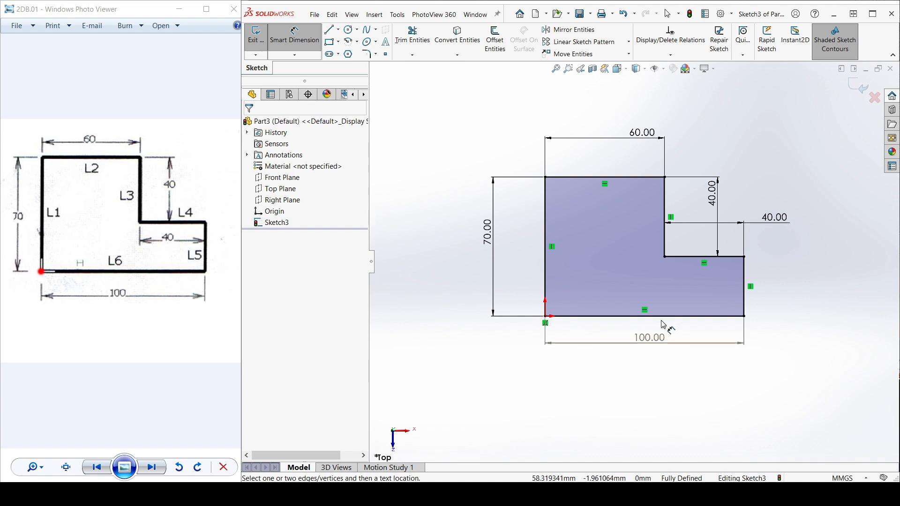
key(Escape)
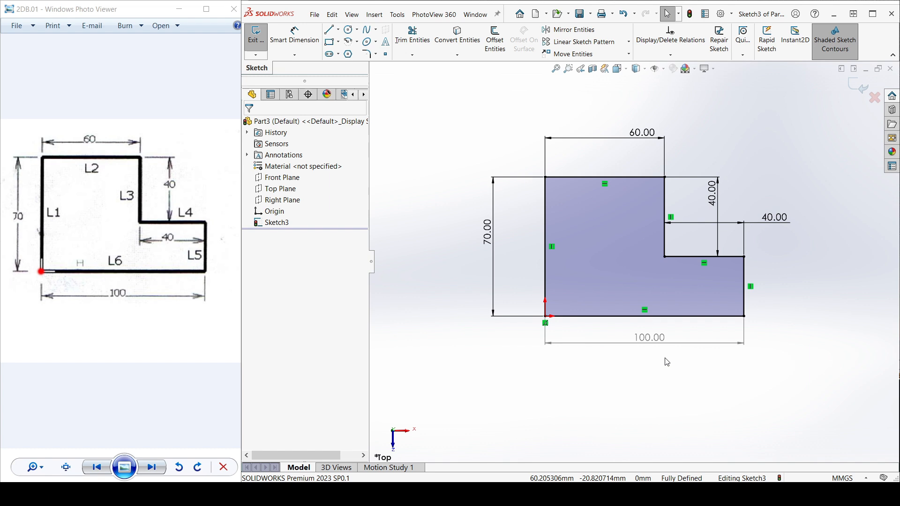
- Try to edit the value of the driven dimension on the bottom line L6
click(649, 338)
double_click(650, 338)
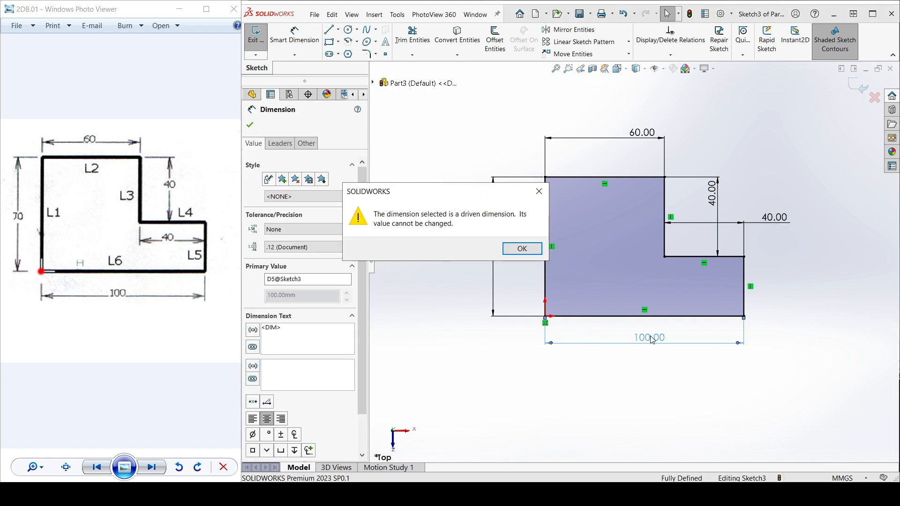
click(522, 249)
click(666, 115)
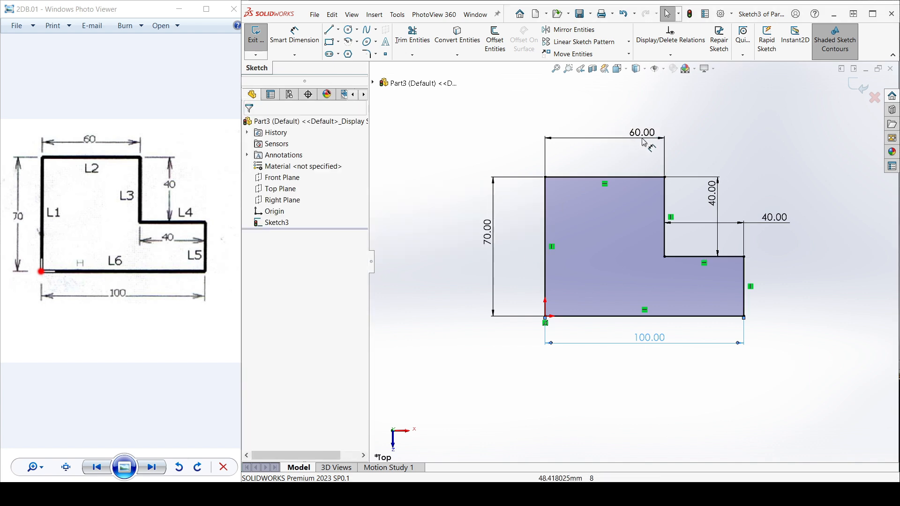
- Set the length of the top horizontal line L2 to 70 mm
click(643, 136)
double_click(644, 137)
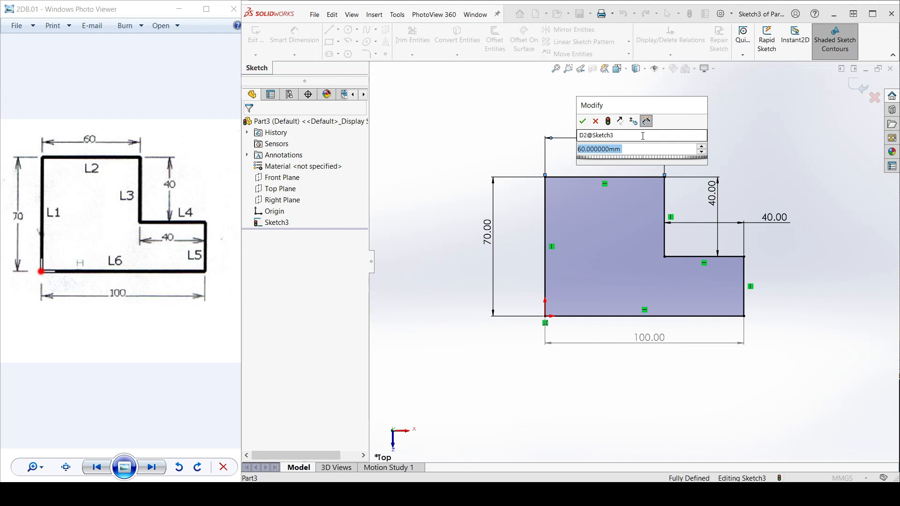
text(70)
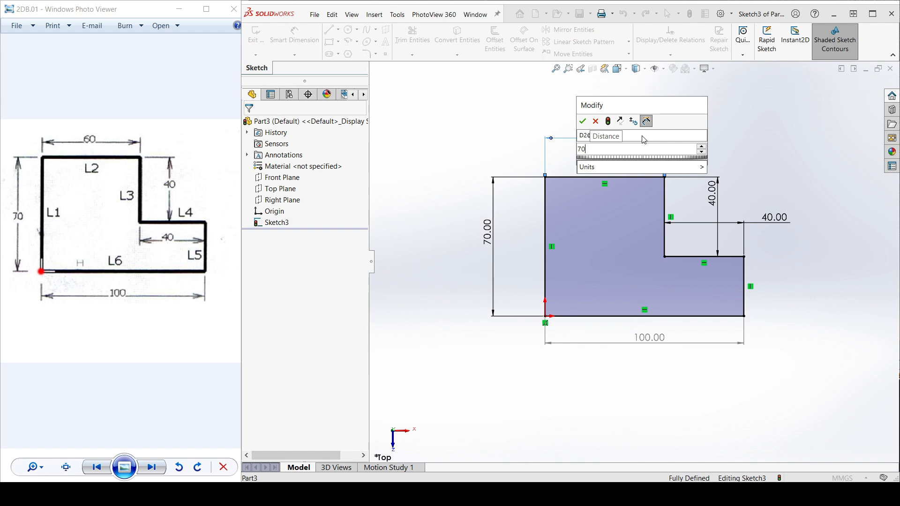
key(Return)
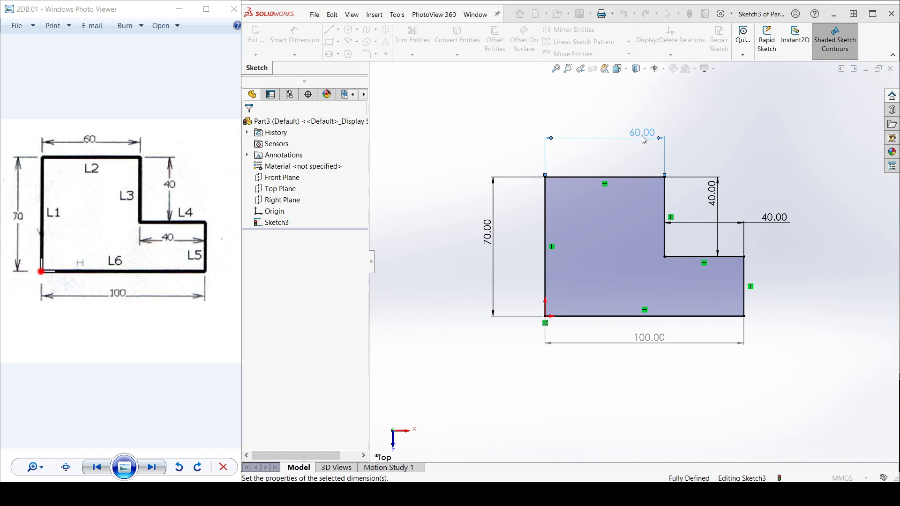
key(Escape)
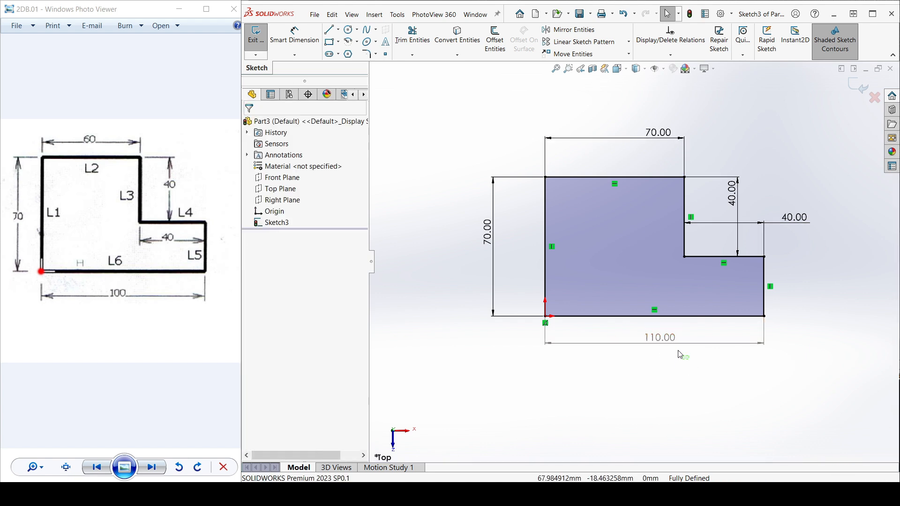
click(664, 349)
click(696, 241)
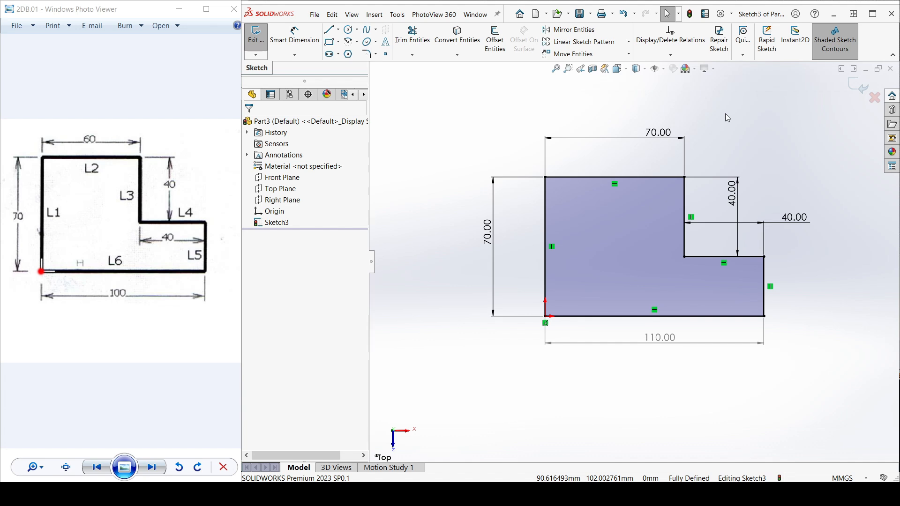
- Set the length of the top horizontal line L2 to 70.7 mm
double_click(659, 133)
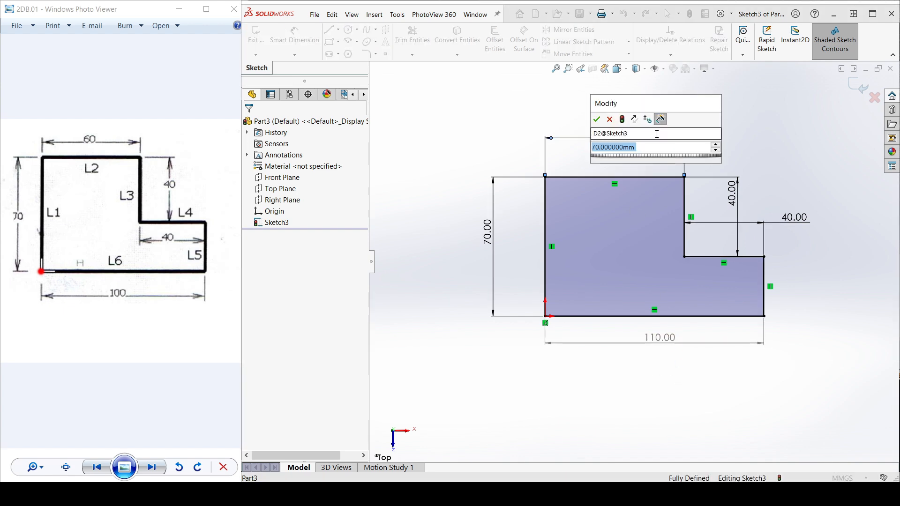
text(70.7)
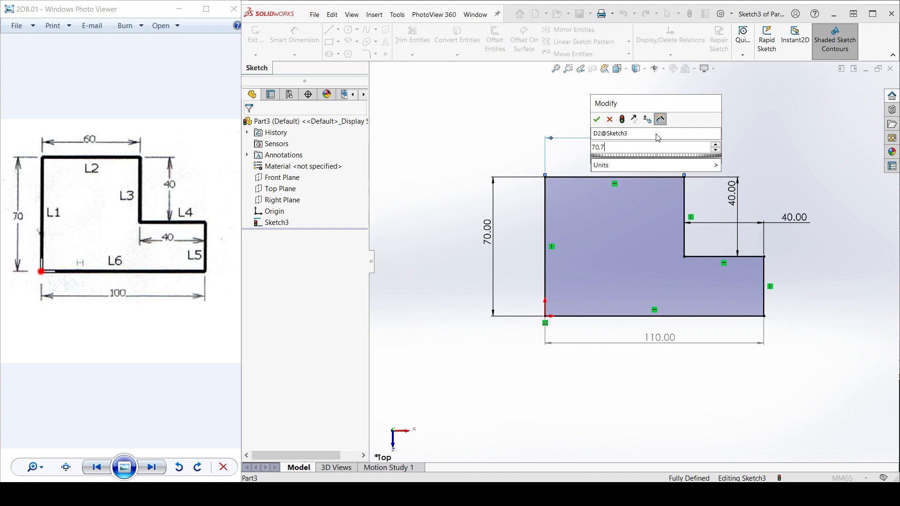
key(Return)
- Set the length of the step's horizontal line L4 to 40.4 mm and exit the sketch
double_click(788, 217)
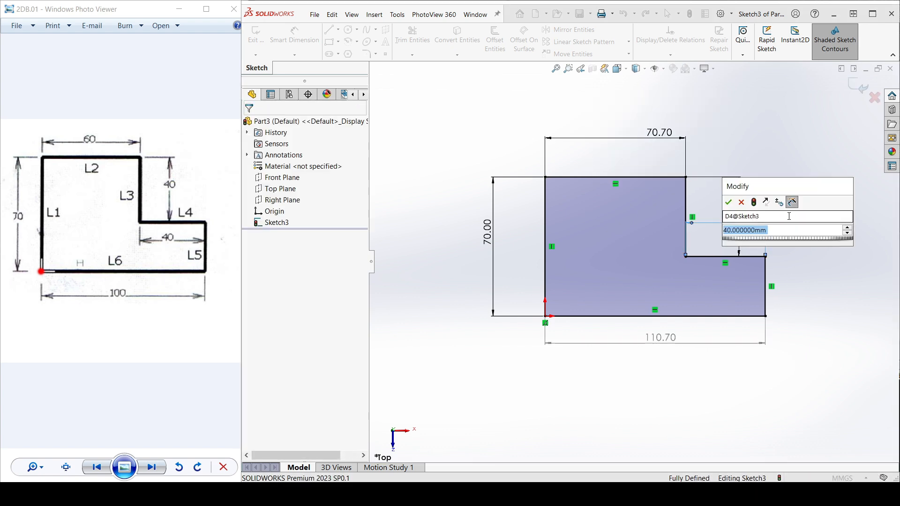
text(40.4)
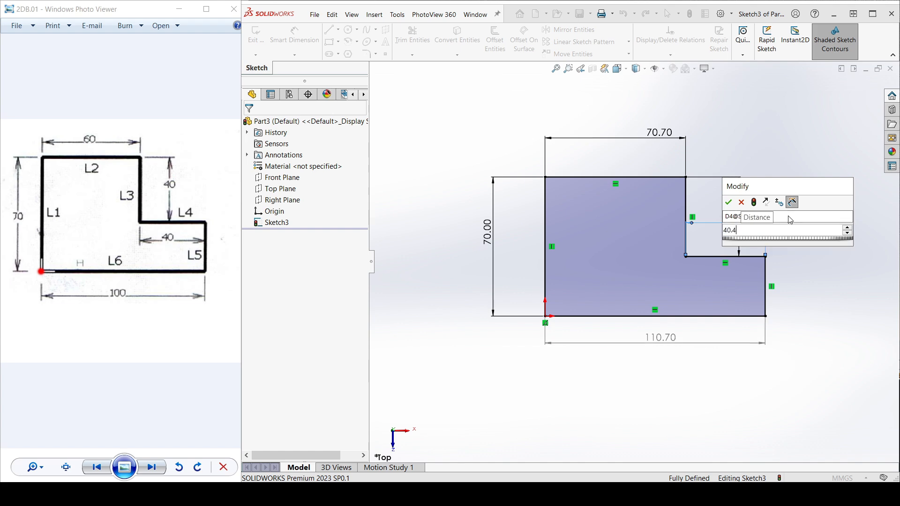
key(Return)
click(689, 361)
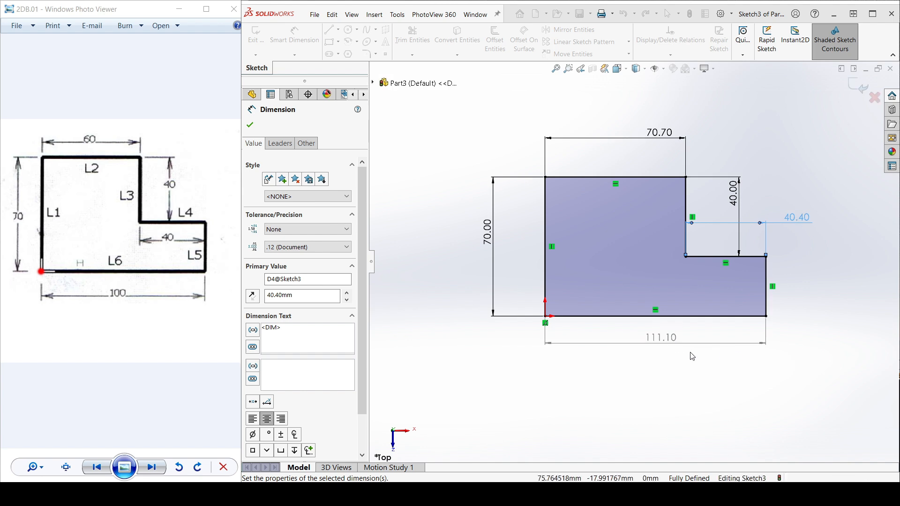
double_click(645, 328)
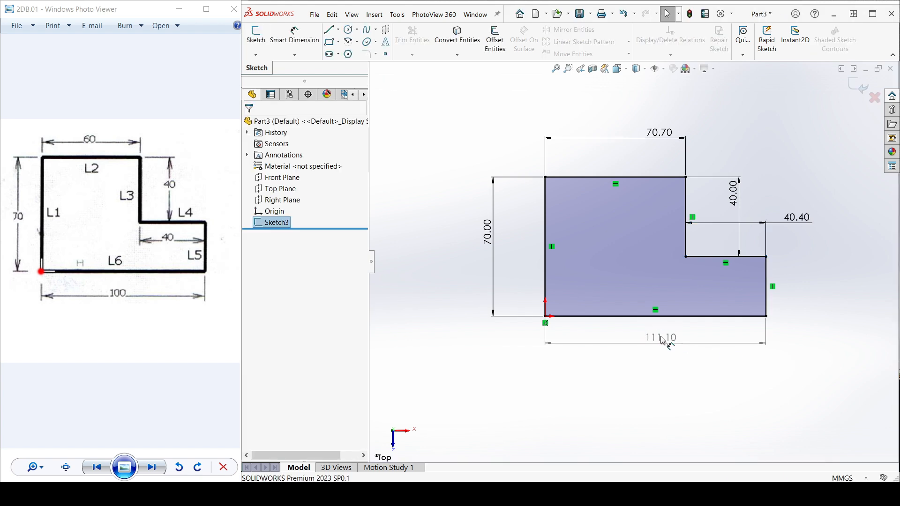
click(766, 96)
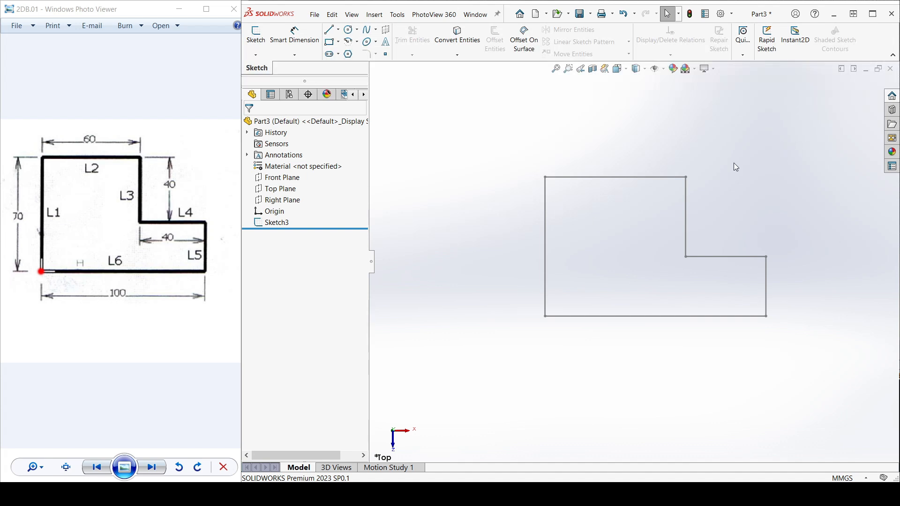
- Open the profile's sketch for editing from its top line, then exit the sketch
double_click(633, 178)
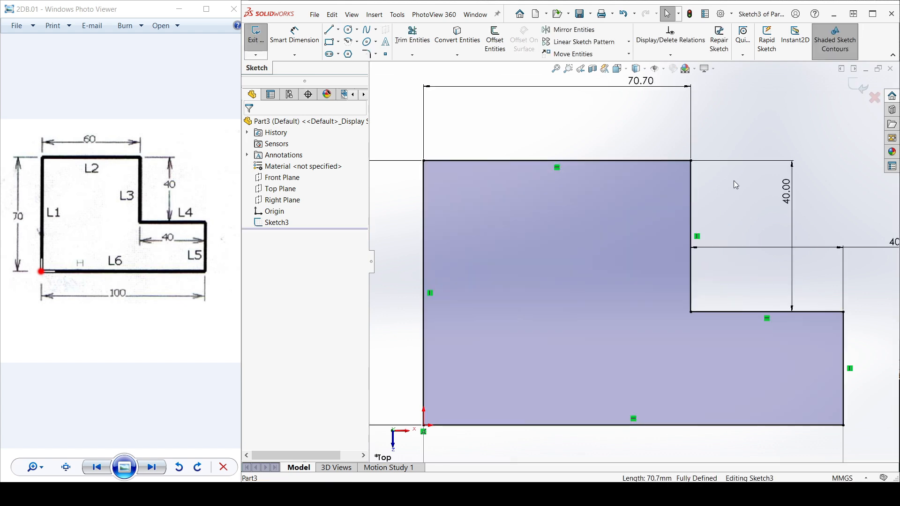
key(f)
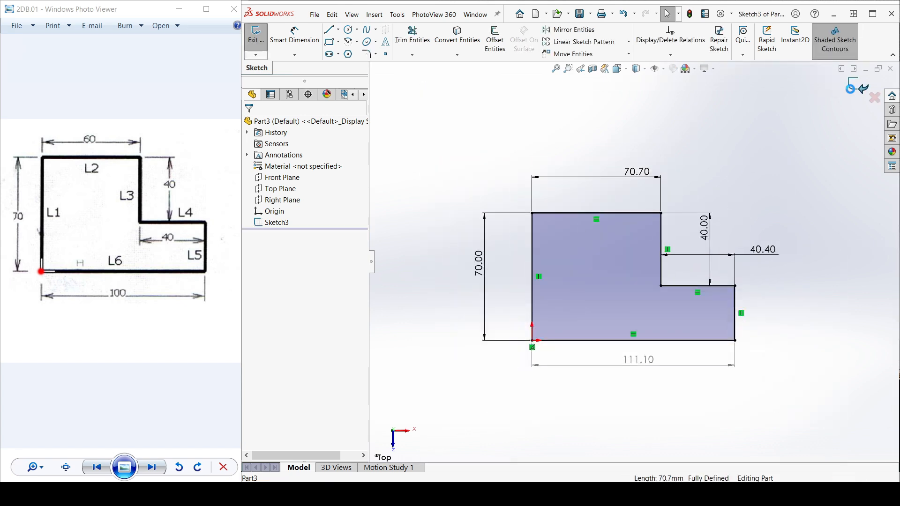
click(861, 88)
- Reopen Sketch3 for editing and set the top horizontal line L2's length to 60 mm
click(261, 224)
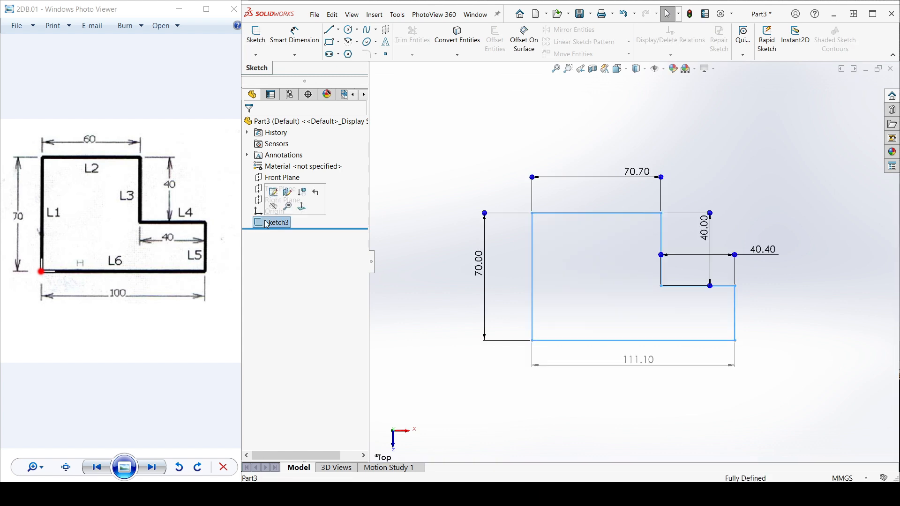
click(272, 196)
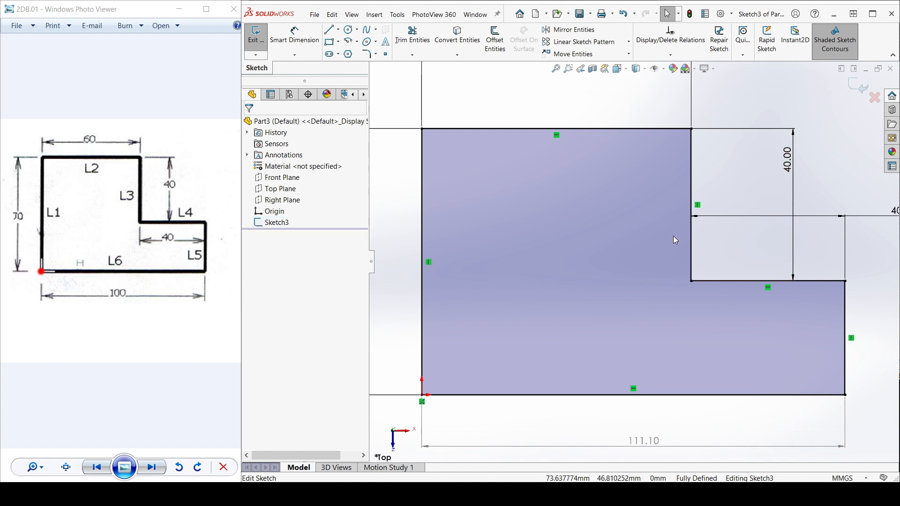
key(f)
scroll(606, 229, down, 1)
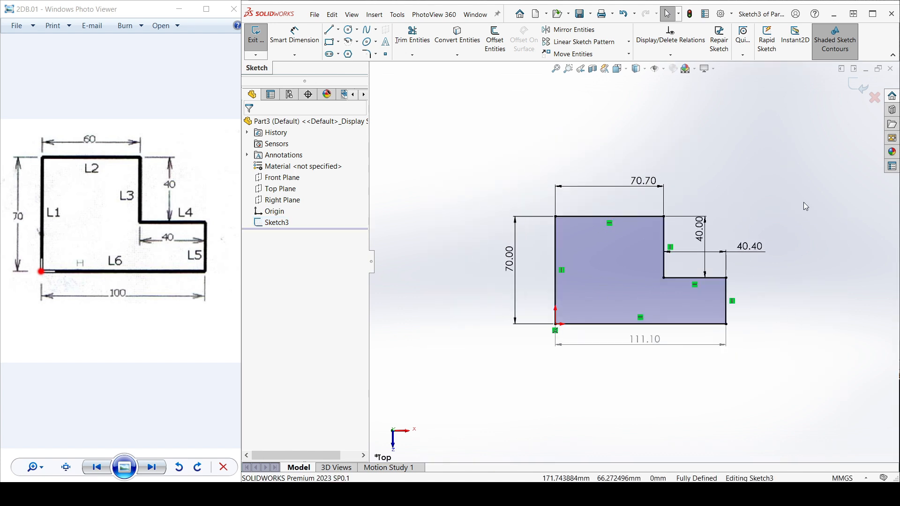
click(643, 180)
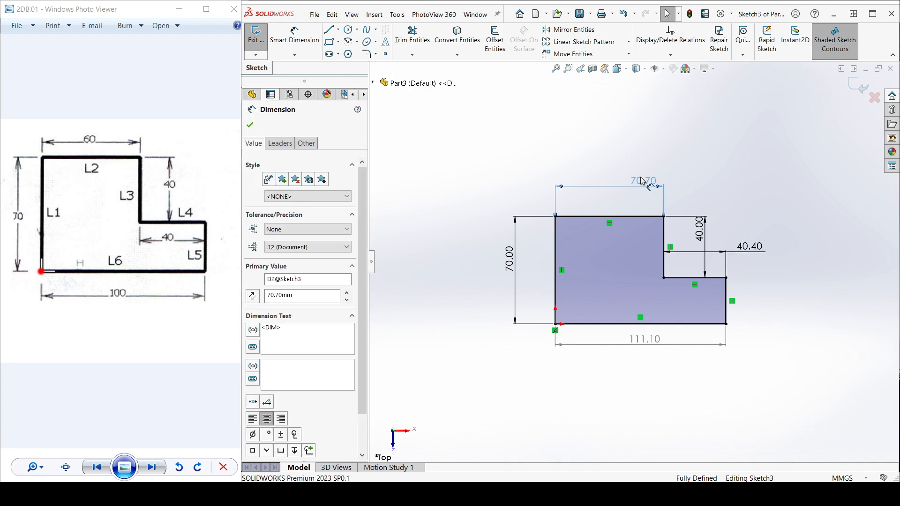
double_click(643, 181)
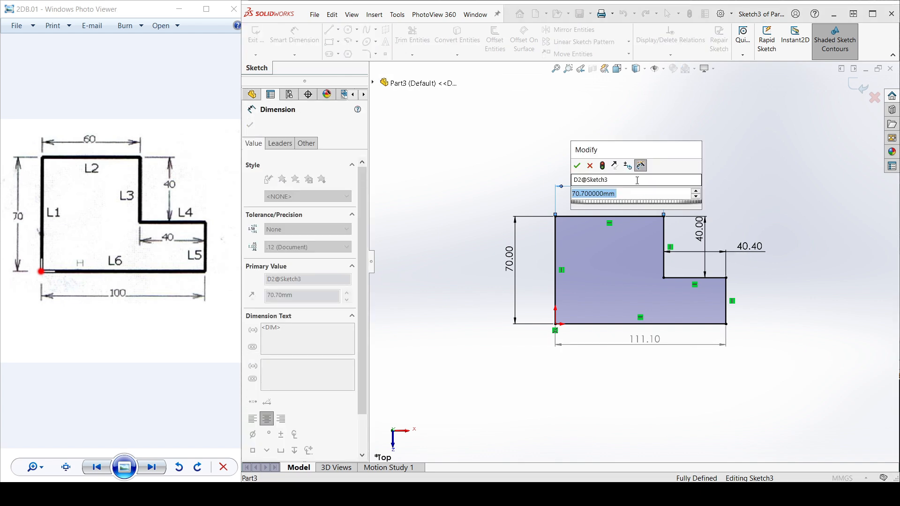
text(60)
key(Return)
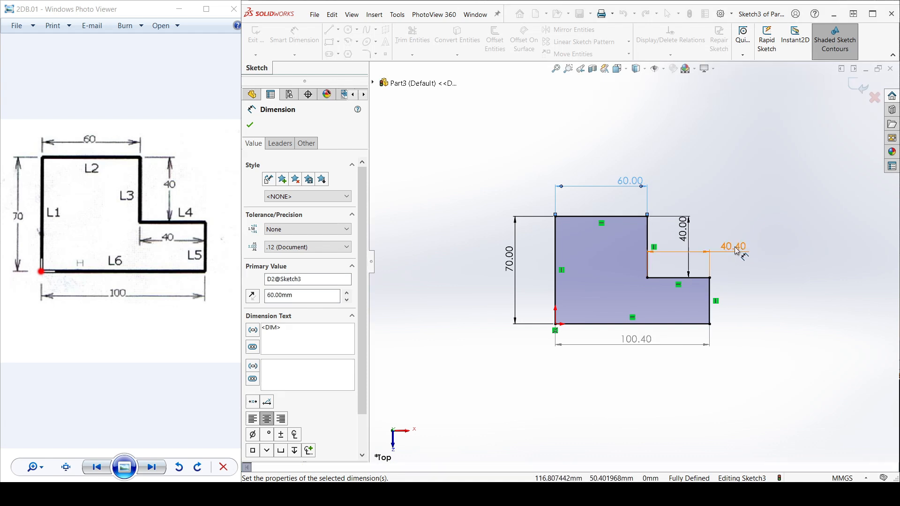
- Set the length of the step's horizontal line L4 to 40 mm and exit the sketch
double_click(736, 247)
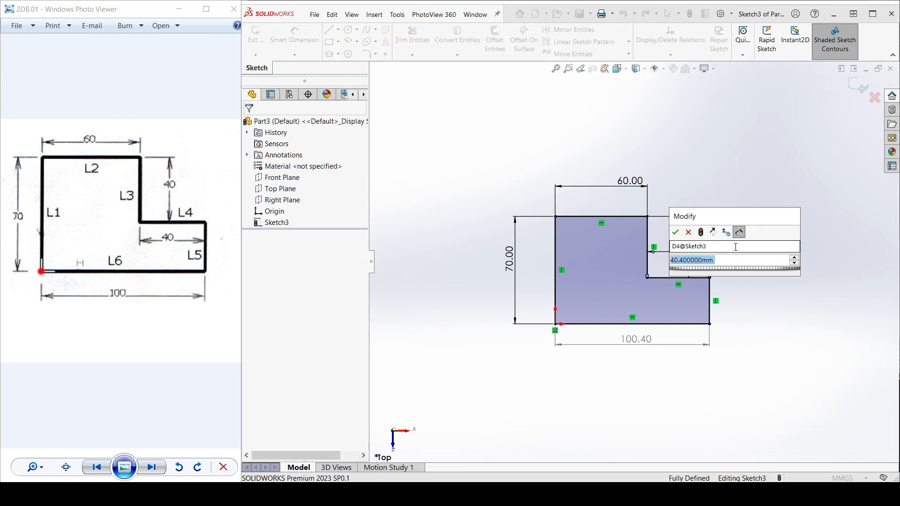
text(40)
key(Return)
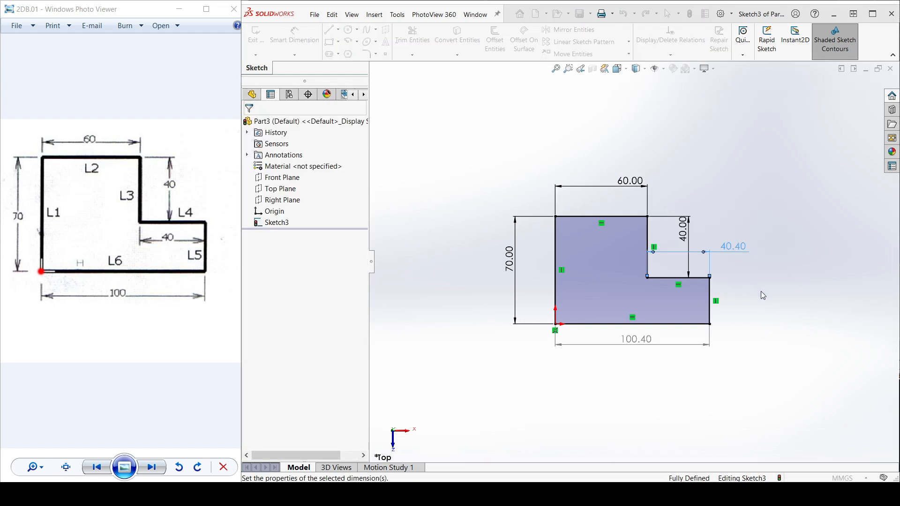
double_click(632, 371)
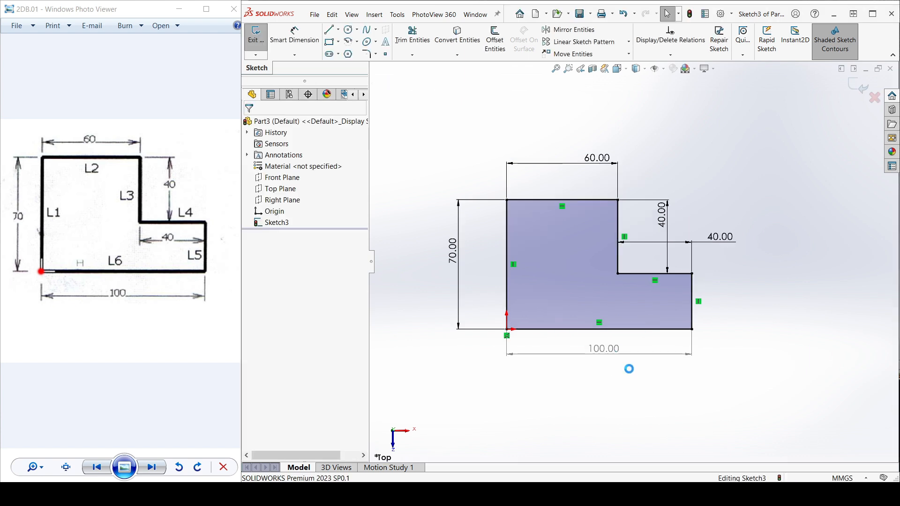
- Reopen the L-shaped profile's sketch for editing from its bottom horizontal line L6 and clear the selection
double_click(589, 329)
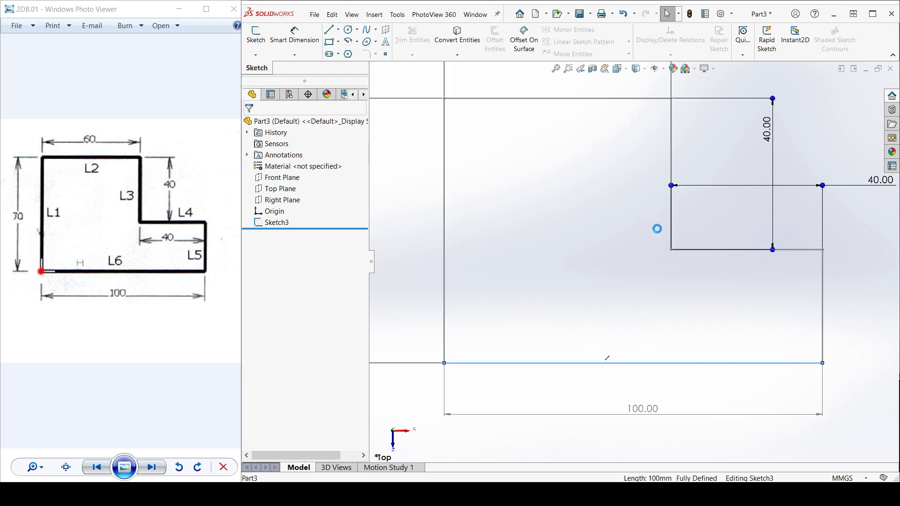
click(706, 132)
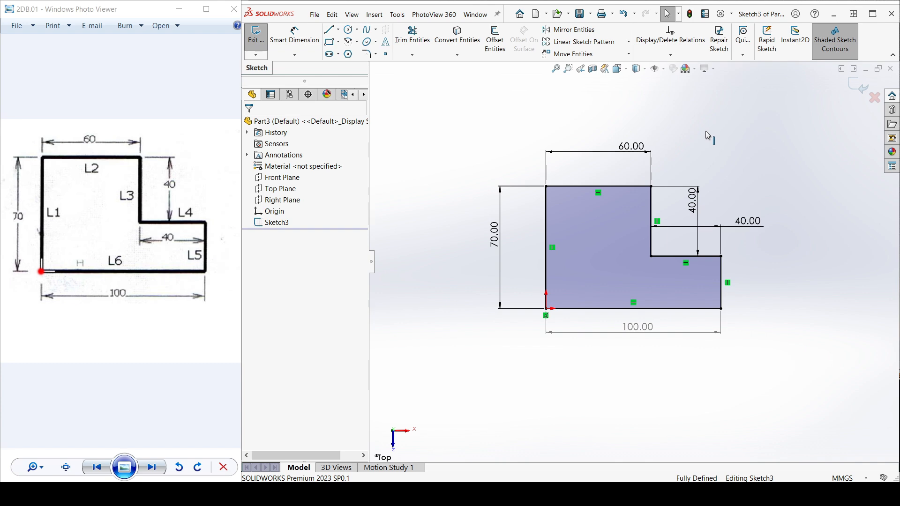
click(580, 15)
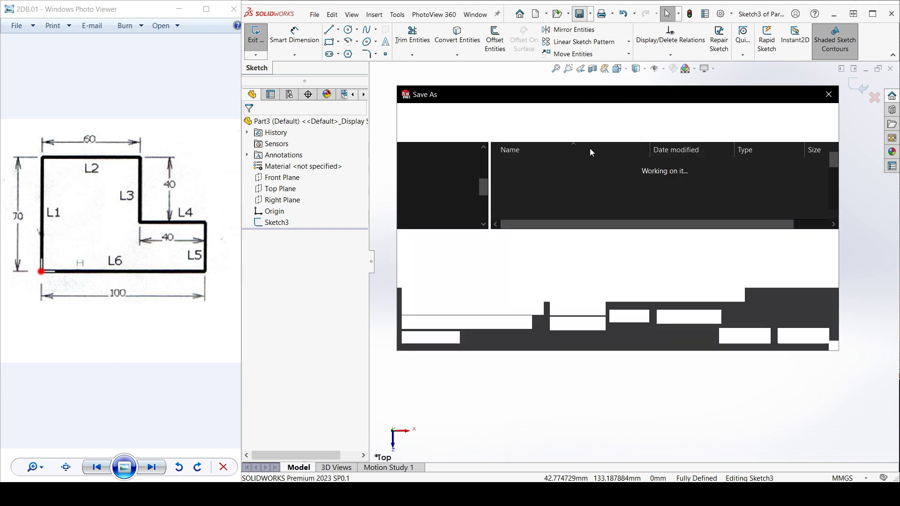
scroll(461, 184, down, 1)
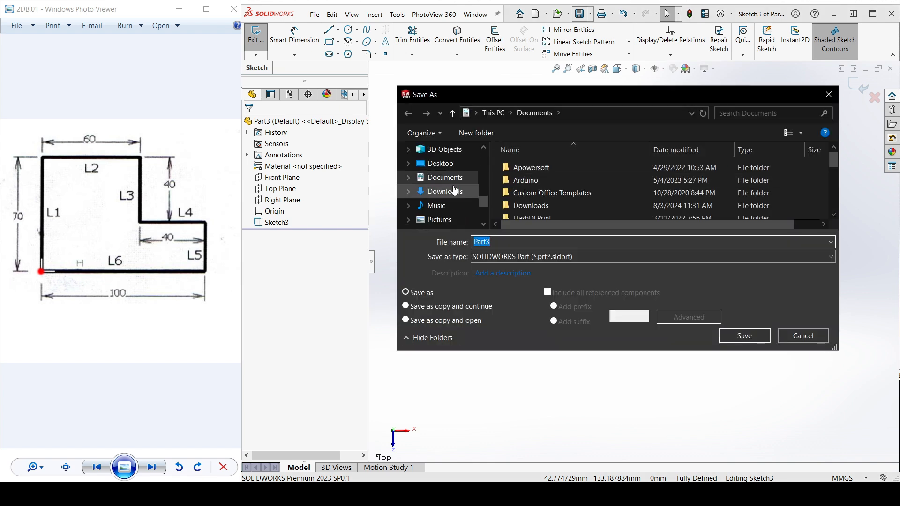
click(439, 164)
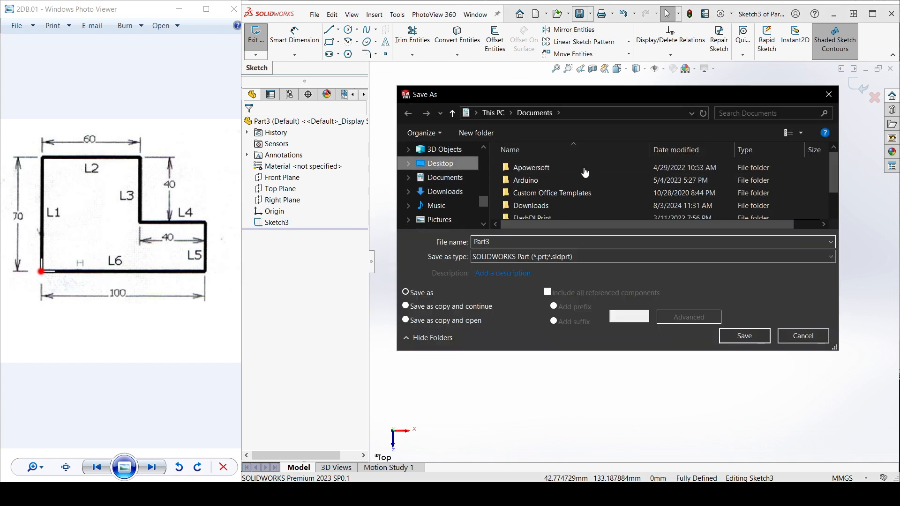
scroll(613, 195, down, 2)
click(500, 241)
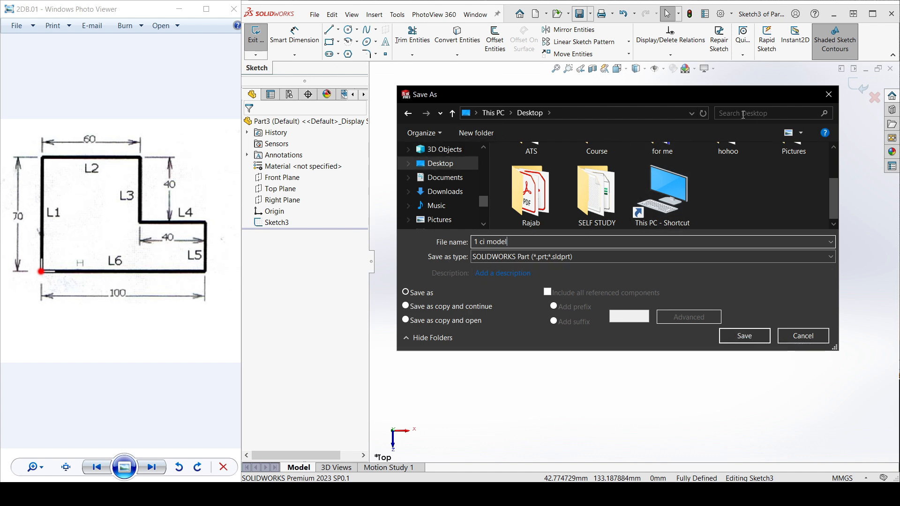
click(803, 336)
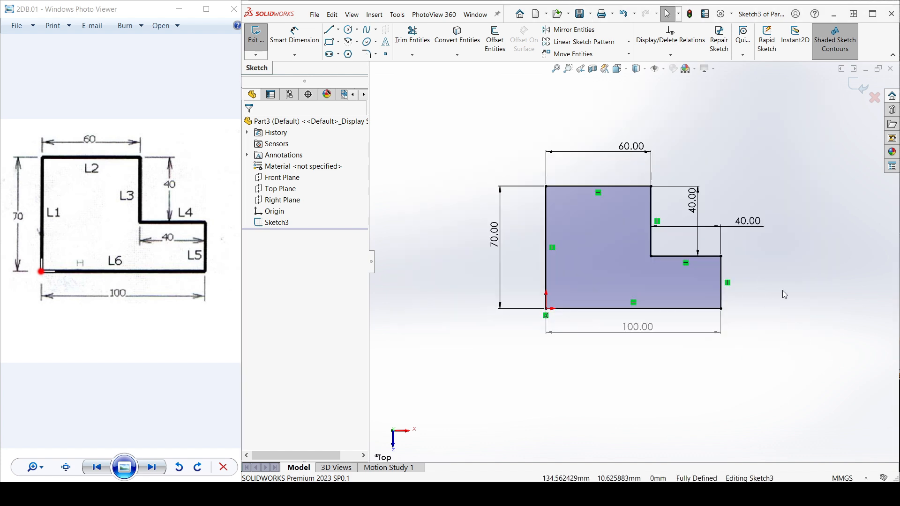